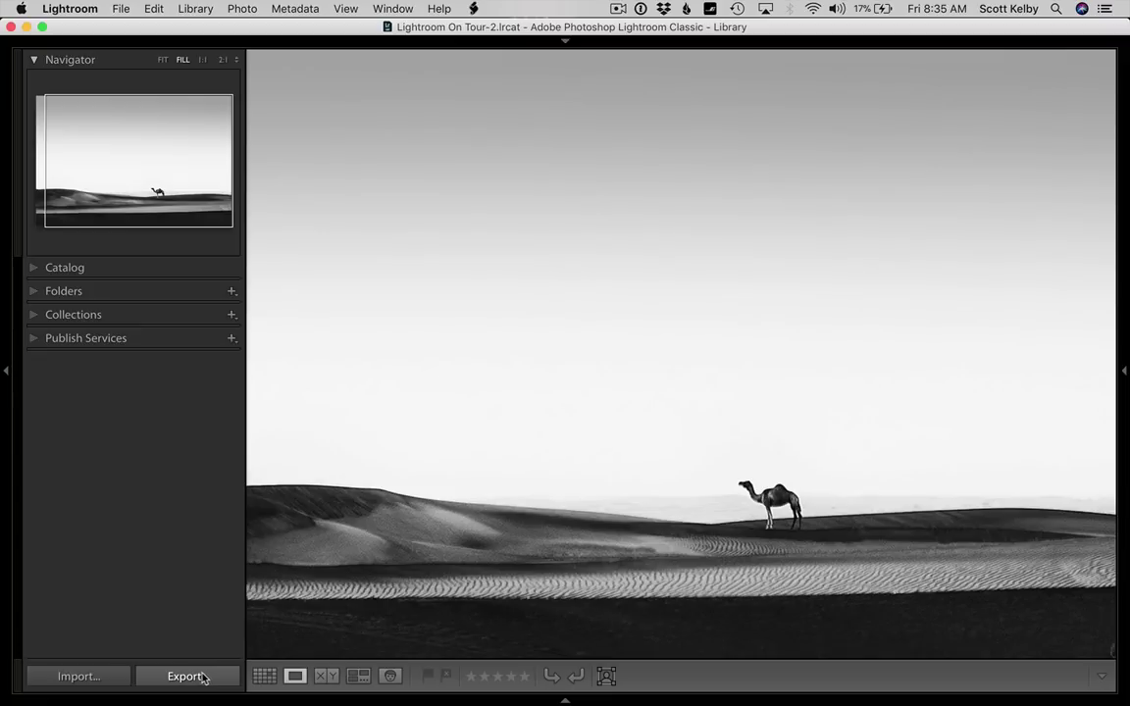
Step: Open the camel photo's Export settings and bring up the Watermarking section's watermark choices
{"action": "left_click", "coordinate": [186, 677]}
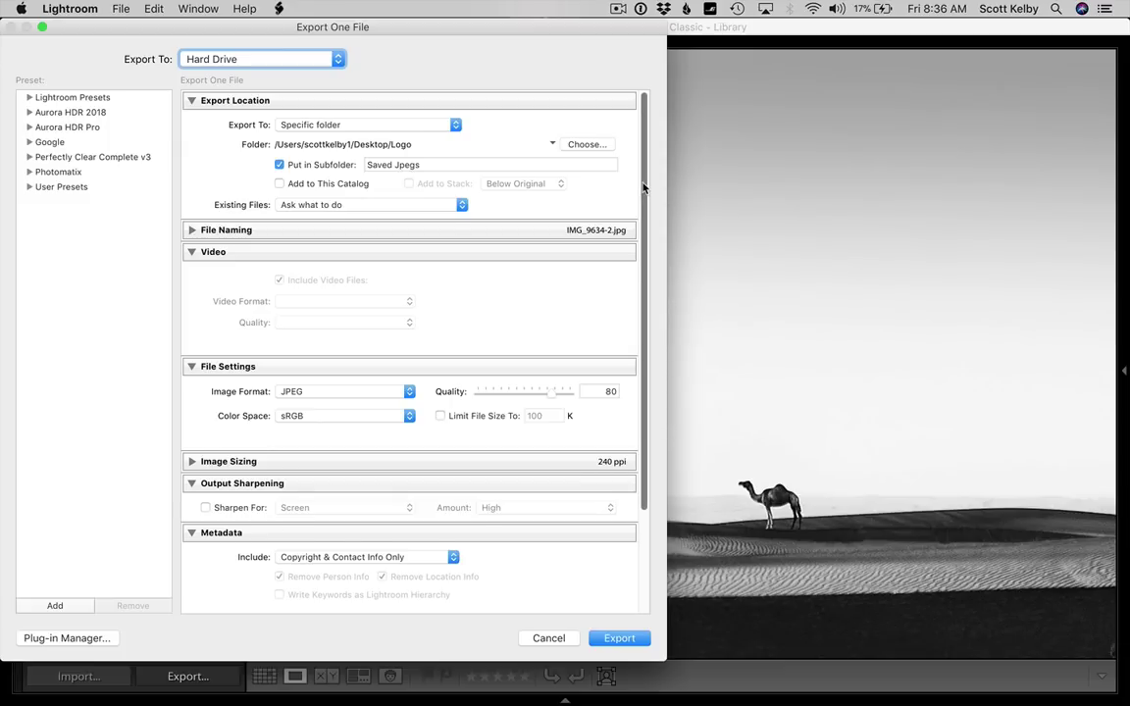
{"action": "scroll", "coordinate": [645, 272], "scroll_direction": "down", "scroll_amount": 5}
{"action": "scroll", "coordinate": [644, 272], "scroll_direction": "down", "scroll_amount": 2}
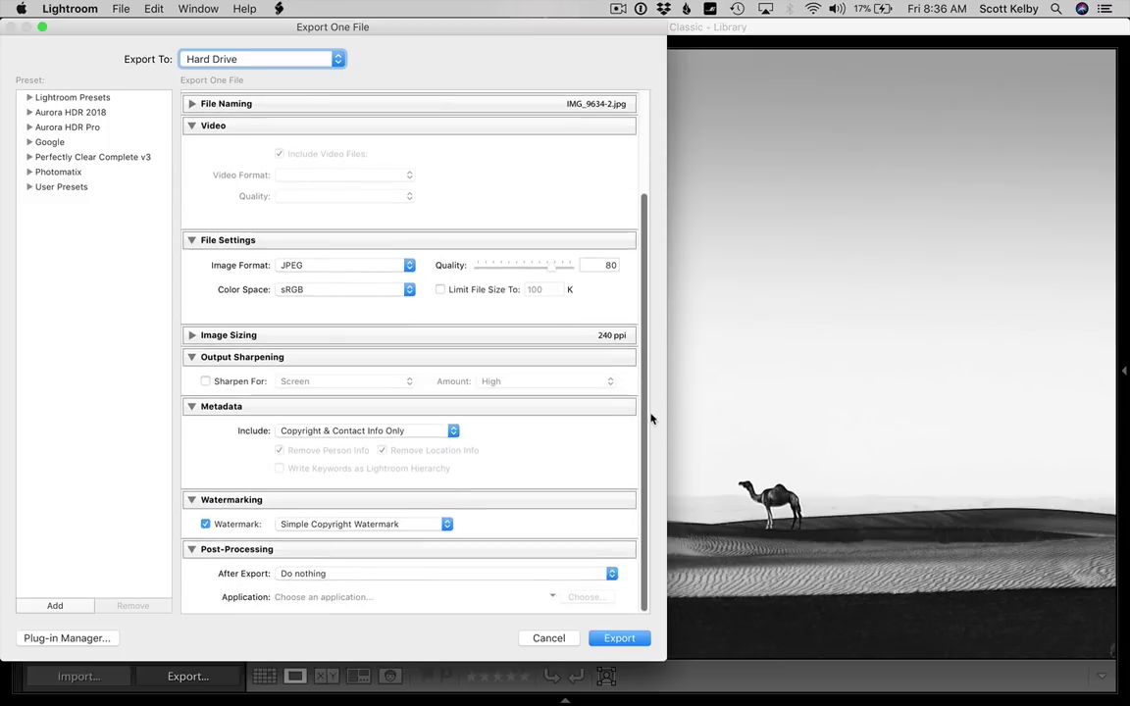
{"action": "left_click", "coordinate": [190, 504]}
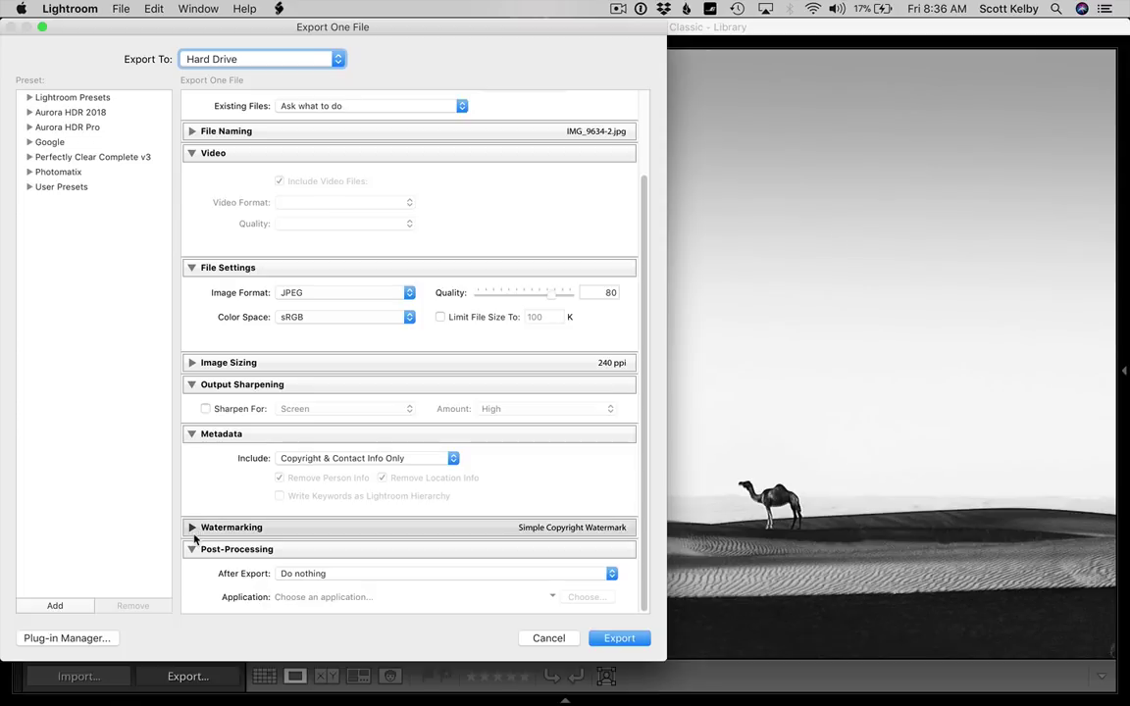
{"action": "left_click", "coordinate": [192, 528]}
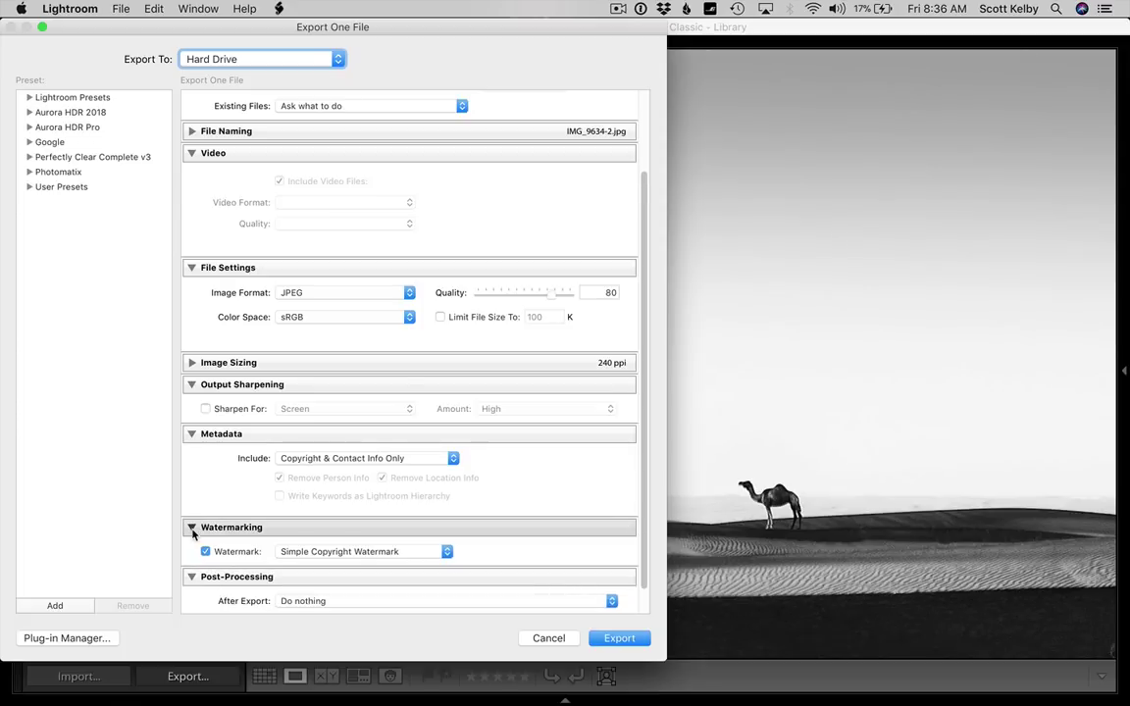
{"action": "left_click", "coordinate": [437, 556]}
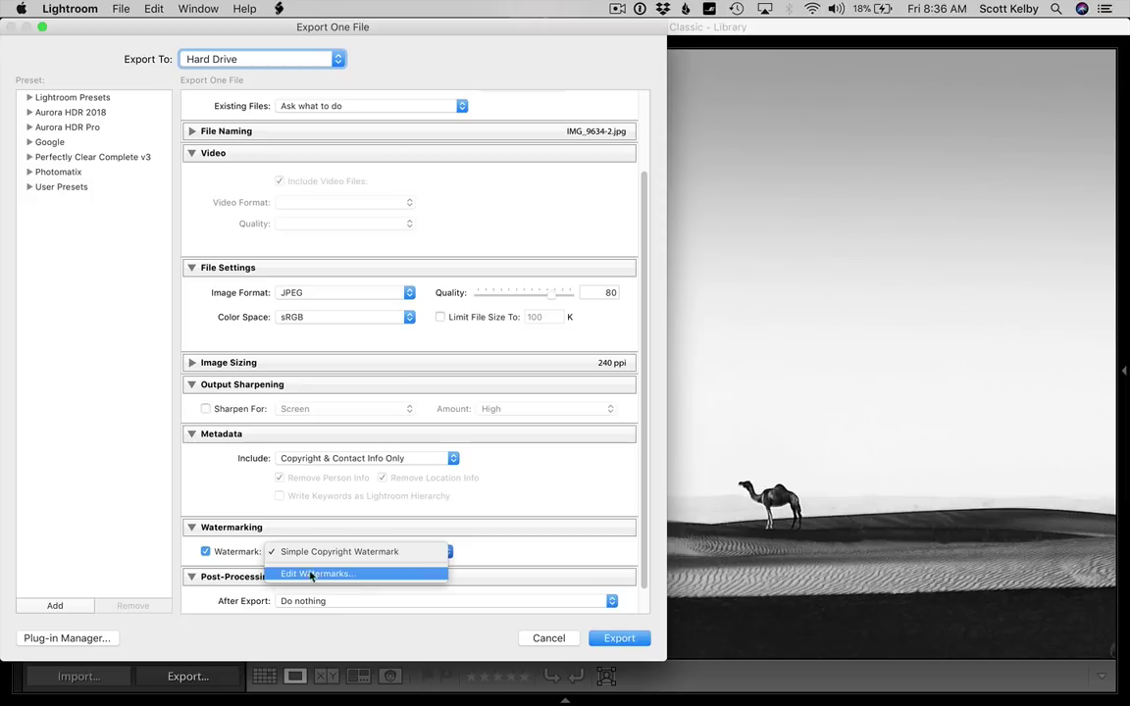
Step: Open the Watermark Editor and scroll its right panel down to the Anchor controls
{"action": "left_click", "coordinate": [424, 575]}
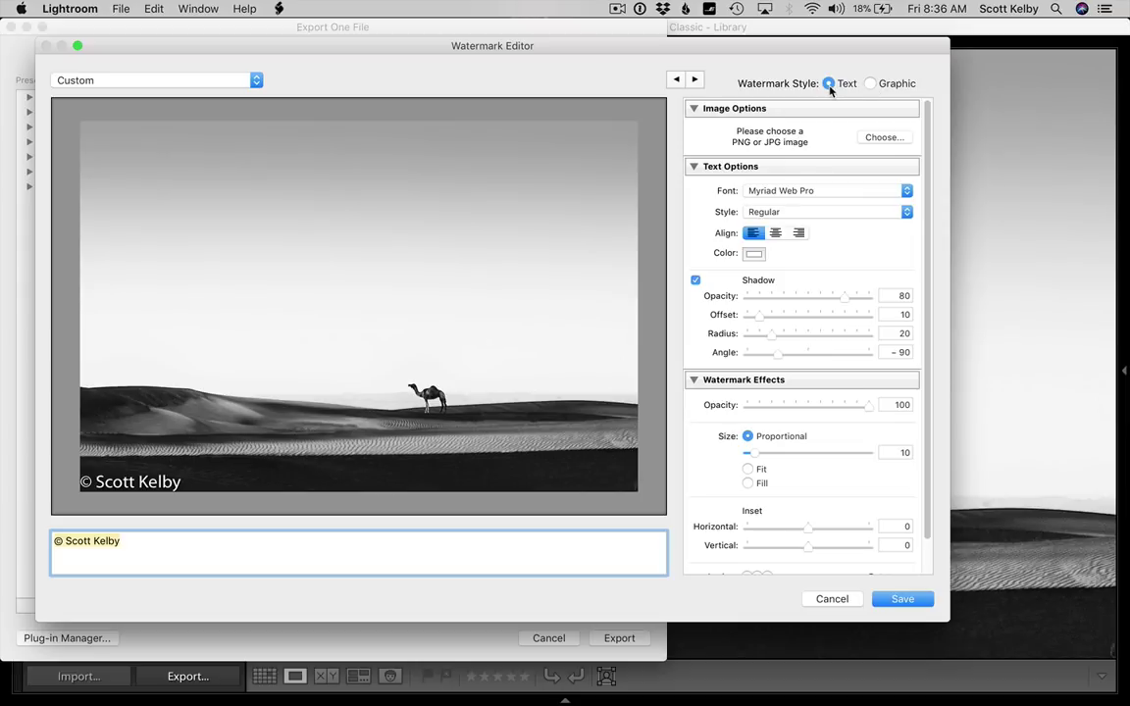
{"action": "mouse_move", "coordinate": [180, 494]}
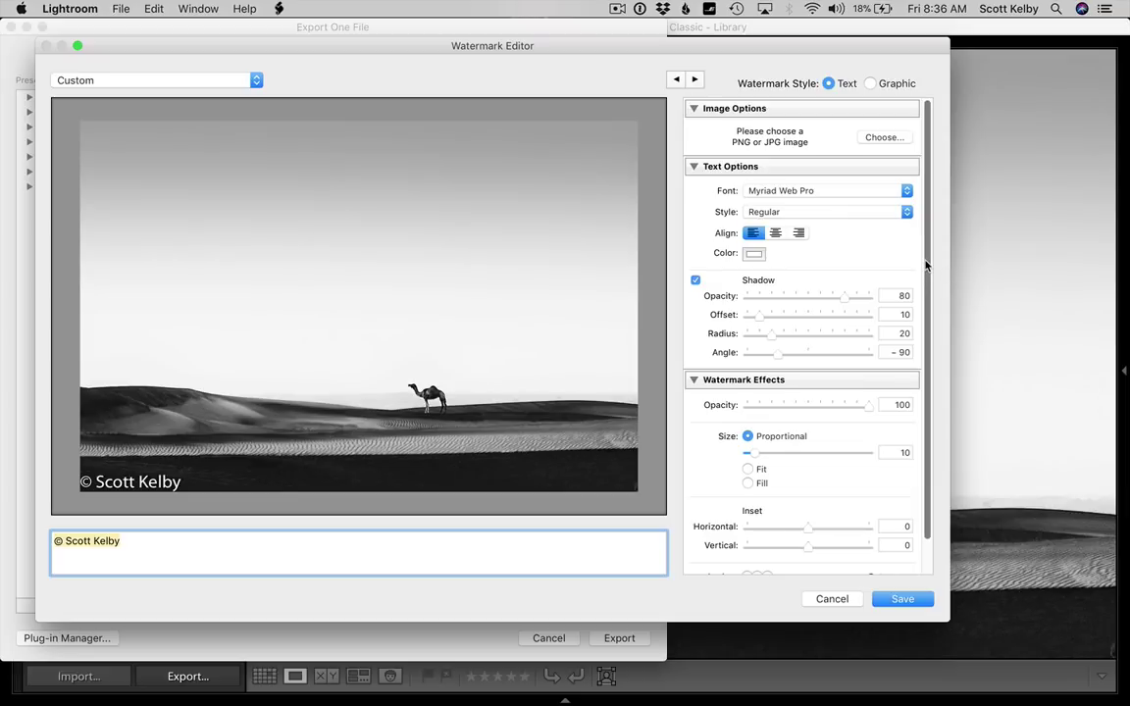
{"action": "scroll", "coordinate": [927, 285], "scroll_direction": "down", "scroll_amount": 2}
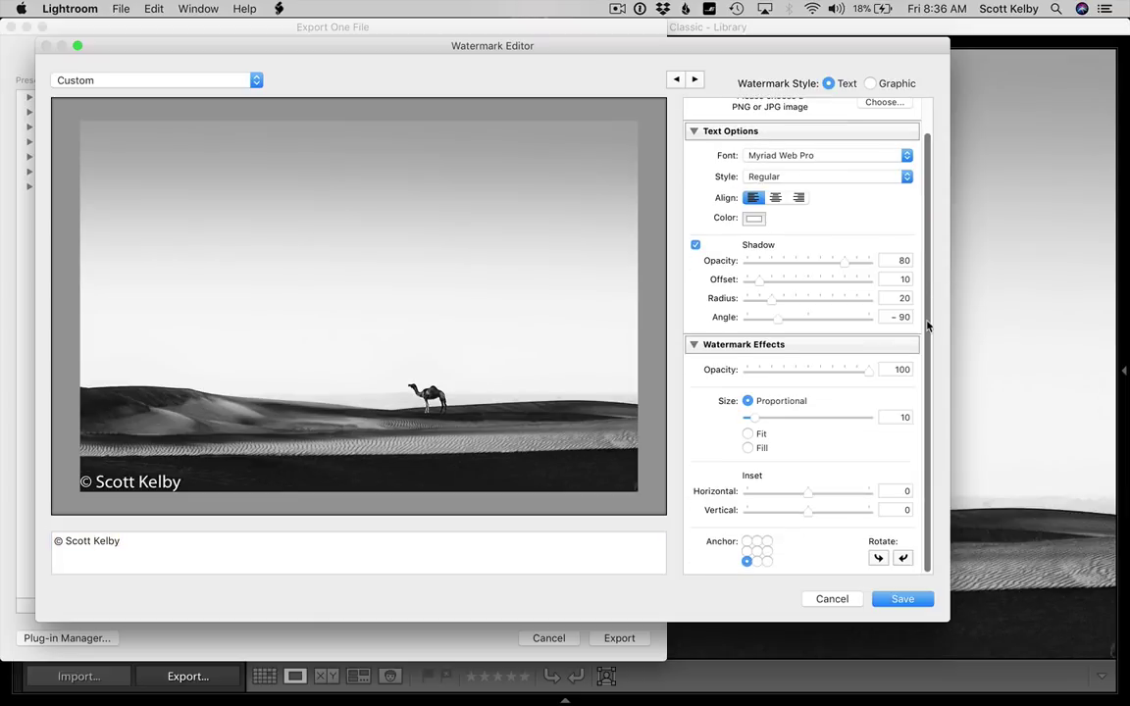
{"action": "key", "text": "alt"}
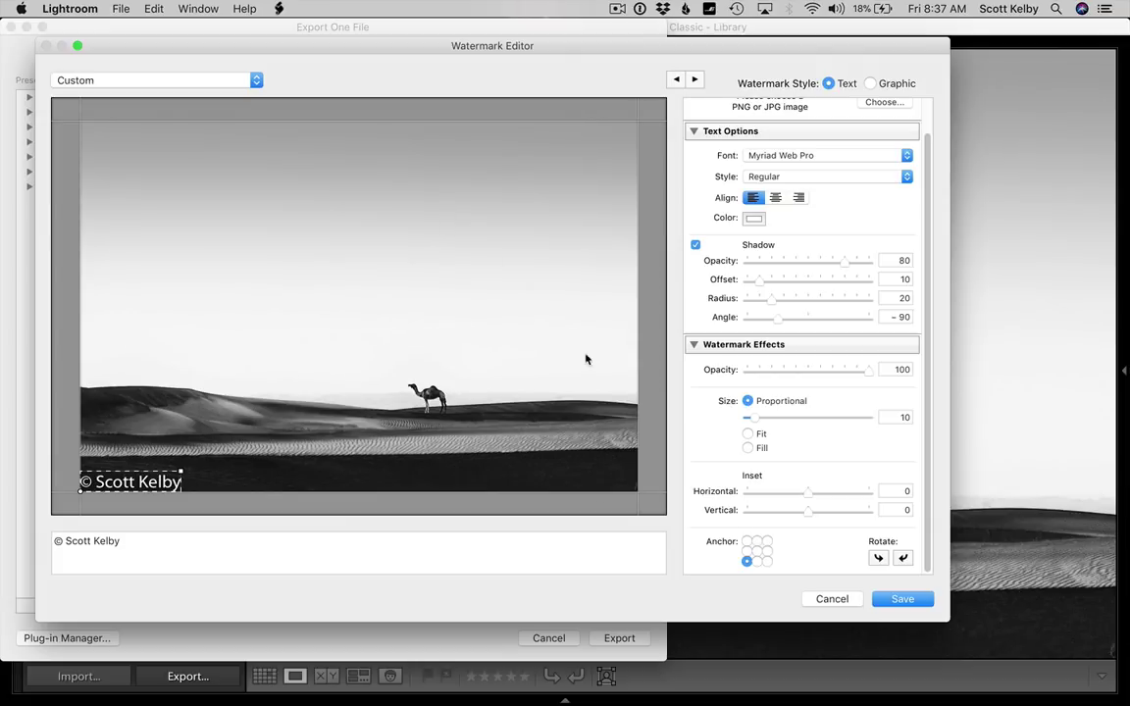
Step: Try several anchor positions, set Horizontal inset to 3, then anchor the copyright text at centre
{"action": "left_click", "coordinate": [756, 552]}
{"action": "left_click", "coordinate": [758, 541]}
{"action": "left_click", "coordinate": [748, 542]}
{"action": "left_click", "coordinate": [767, 542]}
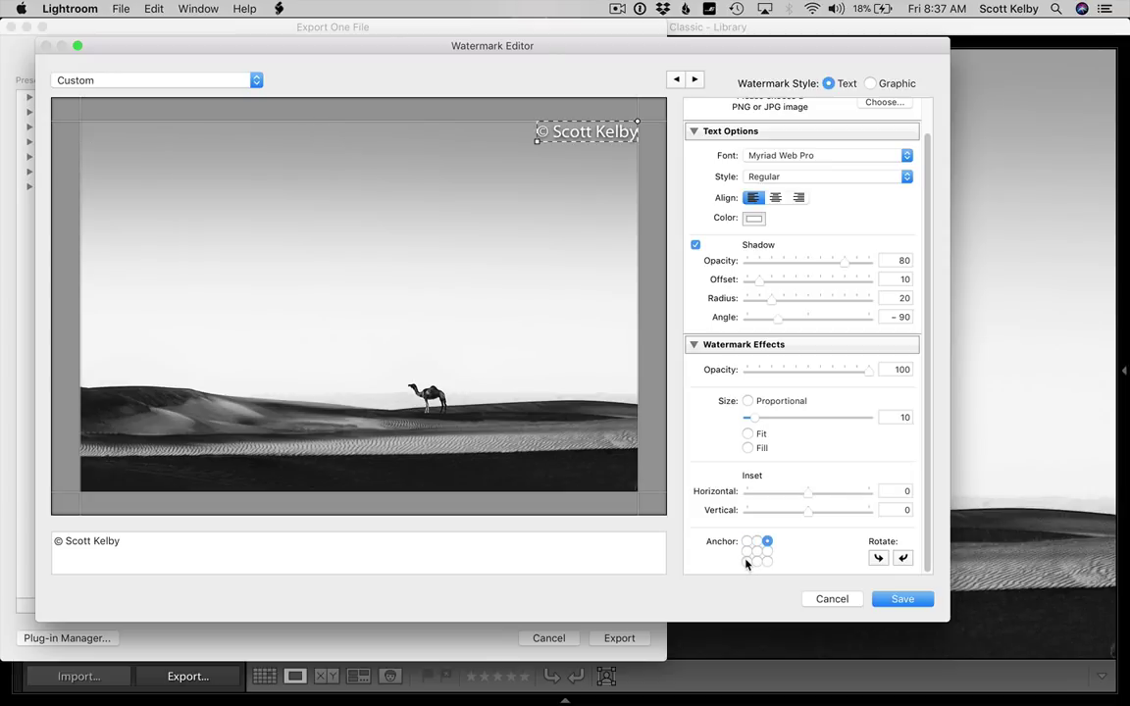
{"action": "left_click", "coordinate": [747, 561]}
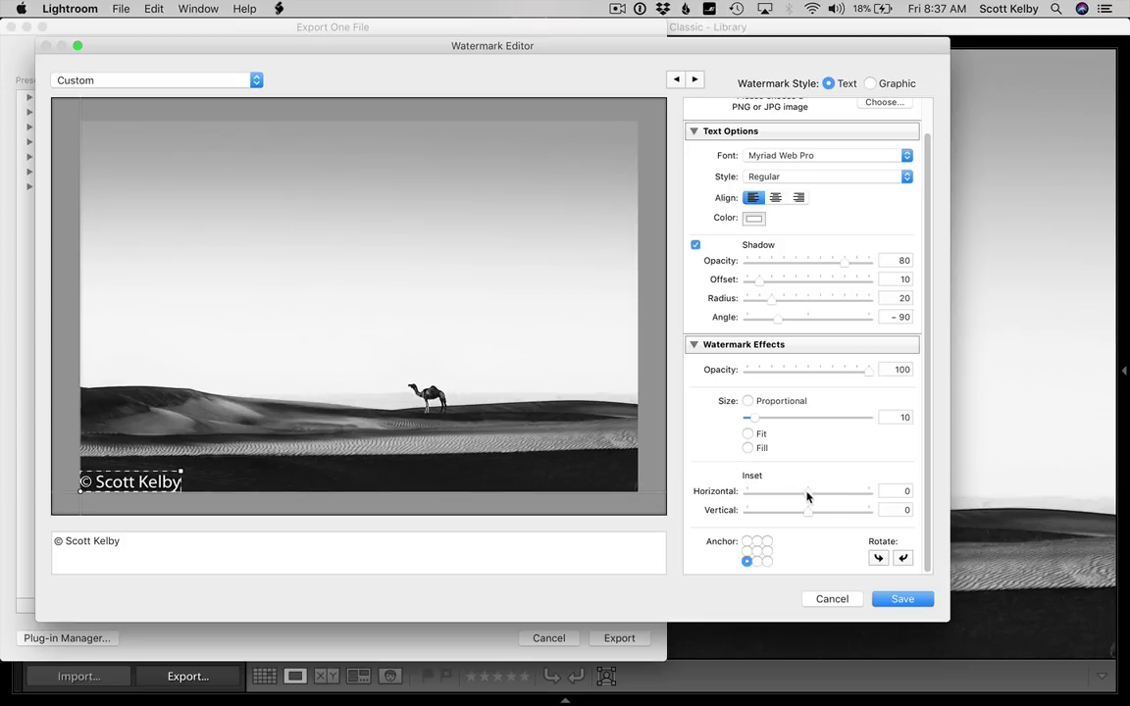
{"action": "mouse_move", "coordinate": [807, 498]}
{"action": "left_mouse_down"}
{"action": "mouse_move", "coordinate": [827, 495]}
{"action": "mouse_move", "coordinate": [825, 513]}
{"action": "mouse_move", "coordinate": [885, 506]}
{"action": "mouse_move", "coordinate": [822, 513]}
{"action": "left_mouse_up"}
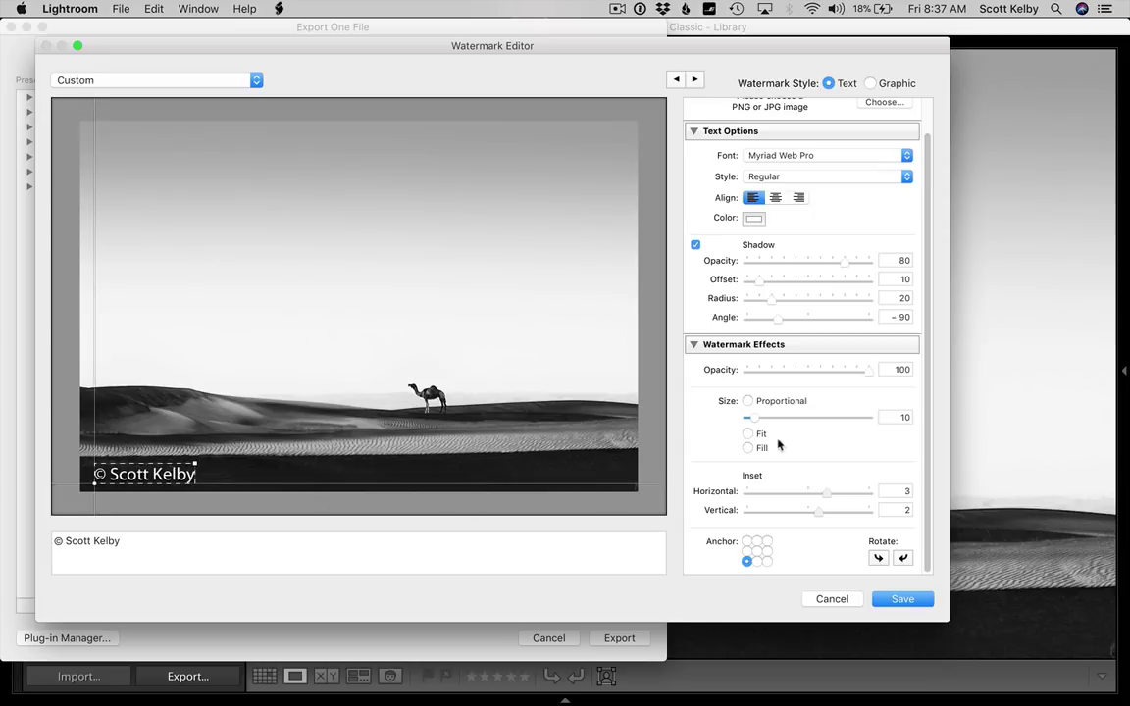
{"action": "left_click", "coordinate": [756, 551]}
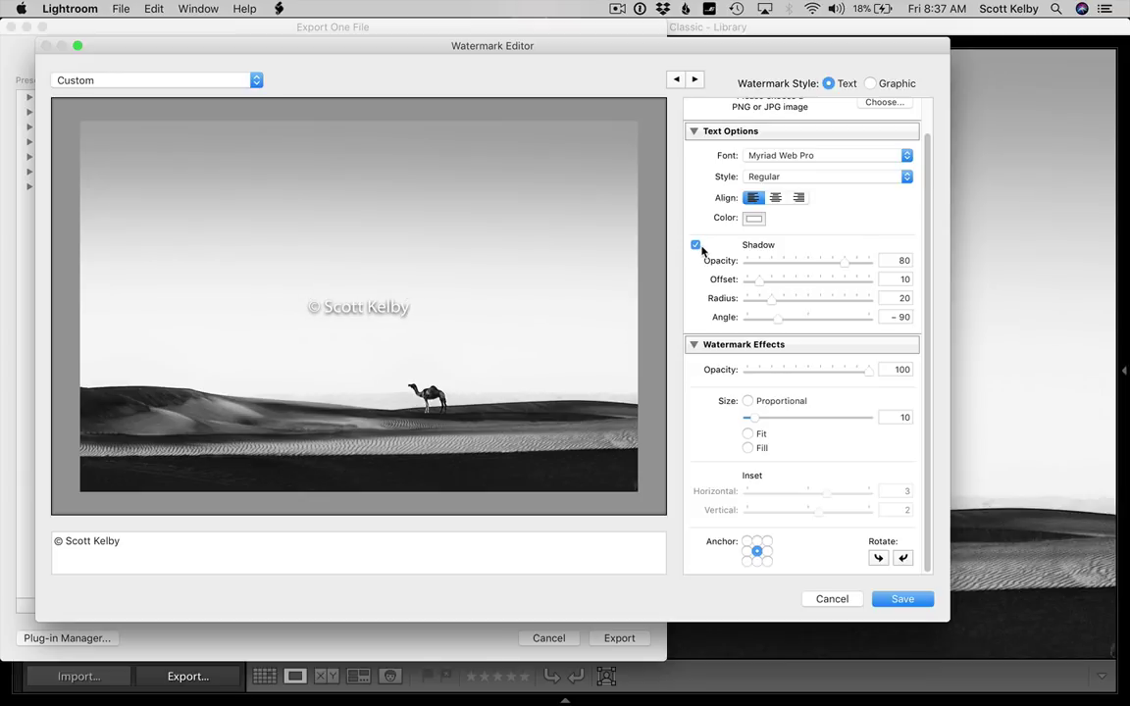
Step: Replace the watermark text with the photographer's name followed by PHOTOGRAPHY in capitals
{"action": "left_click", "coordinate": [149, 549]}
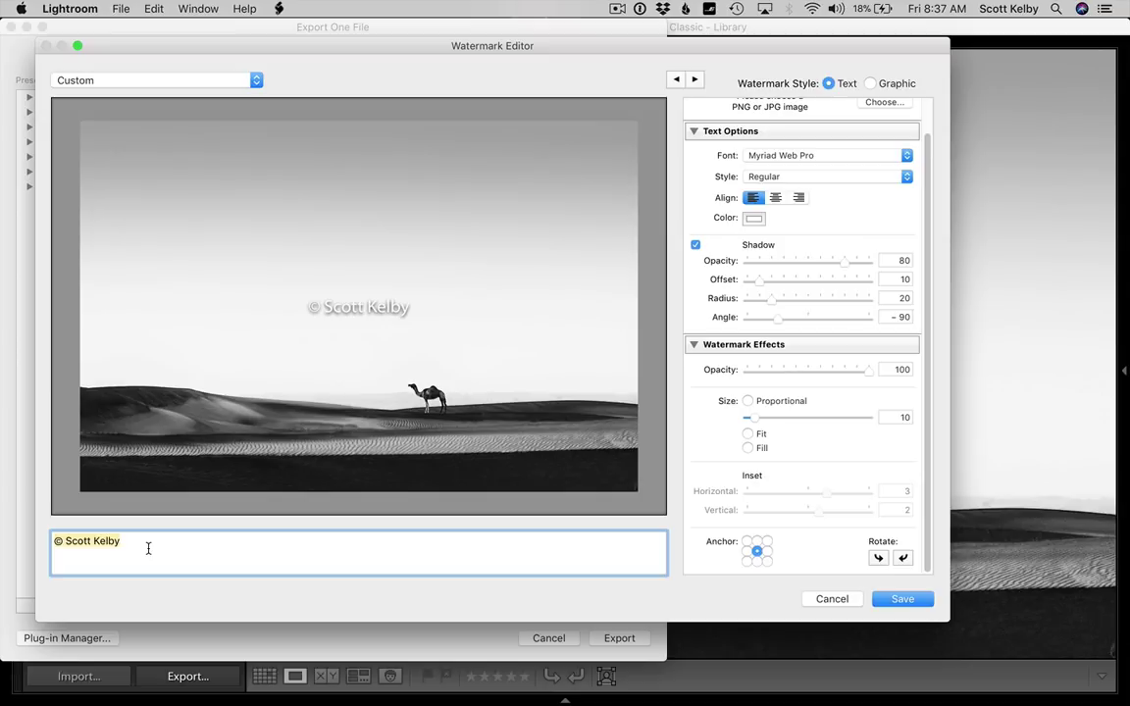
{"action": "left_click", "coordinate": [150, 549]}
{"action": "key", "text": "BackSpace"}
{"action": "key", "text": "BackSpace"}
{"action": "key", "text": "BackSpace"}
{"action": "key", "text": "BackSpace"}
{"action": "key", "text": "BackSpace"}
{"action": "key", "text": "BackSpace"}
{"action": "key", "text": "BackSpace"}
{"action": "key", "text": "BackSpace"}
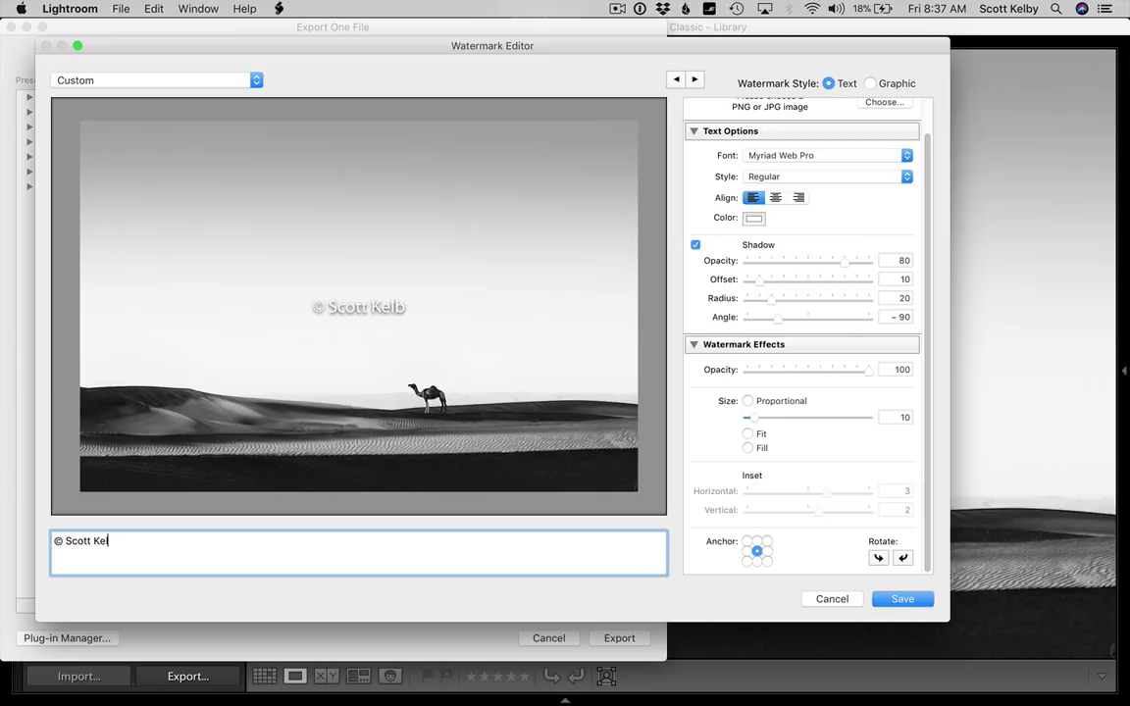
{"action": "key", "text": "BackSpace"}
{"action": "key", "text": "BackSpace"}
{"action": "type", "text": "C"}
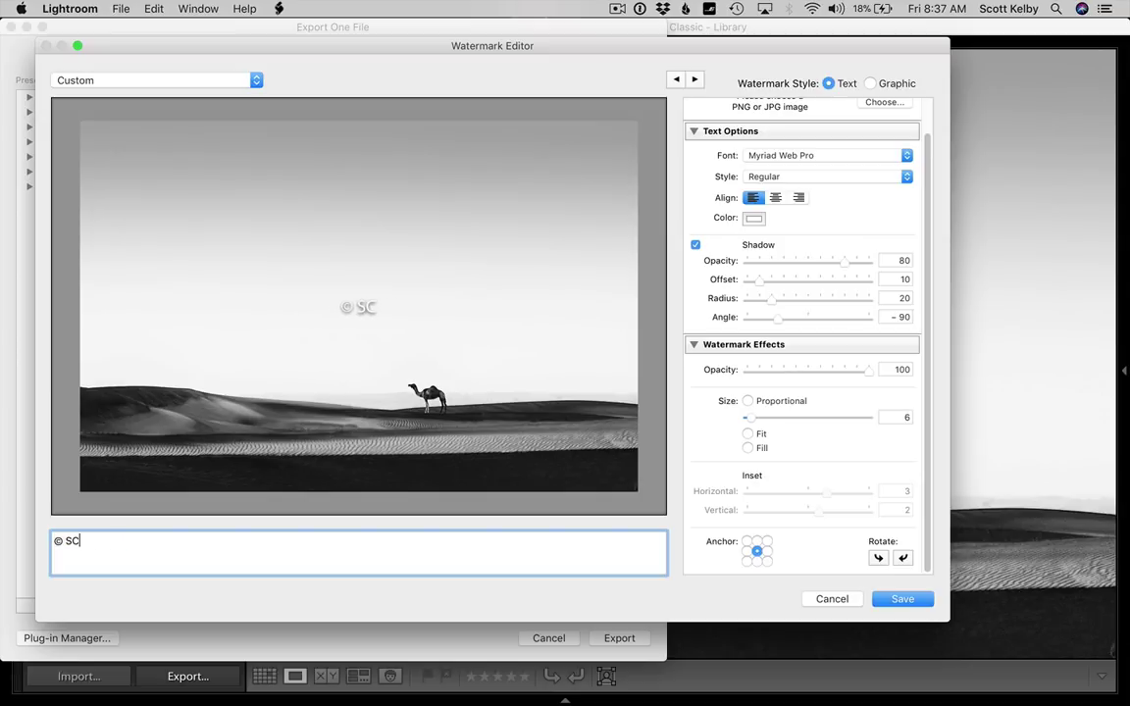
{"action": "type", "text": "OTT KELBY PH"}
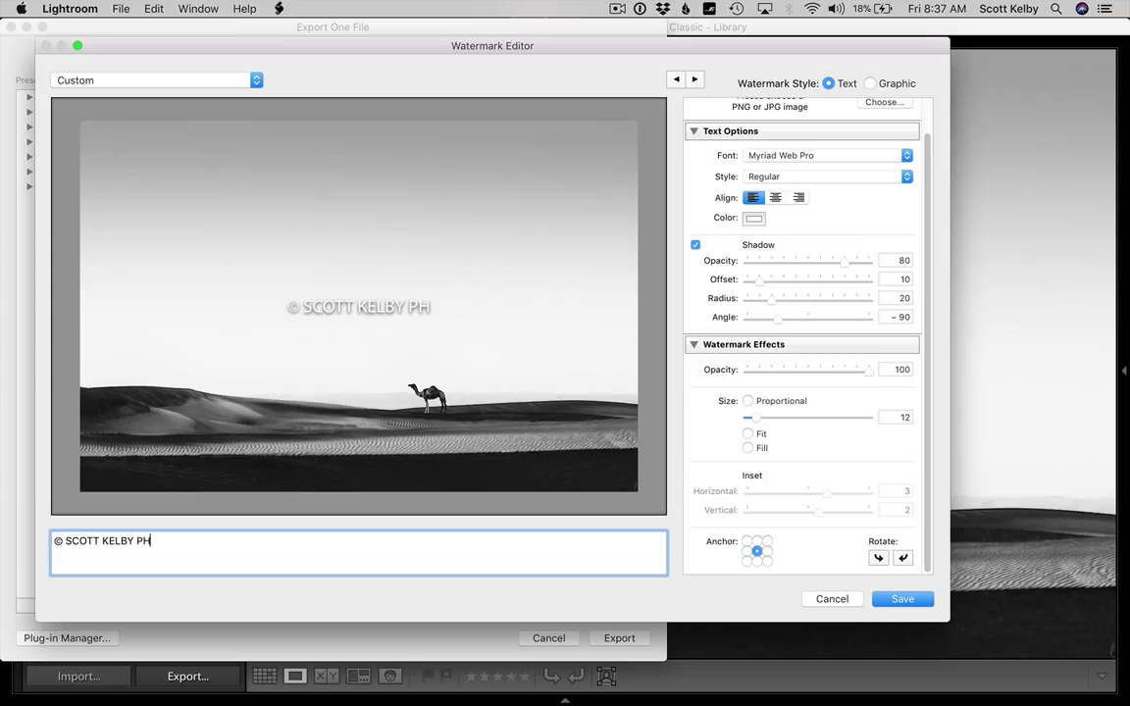
{"action": "type", "text": "OTOGRAPHY"}
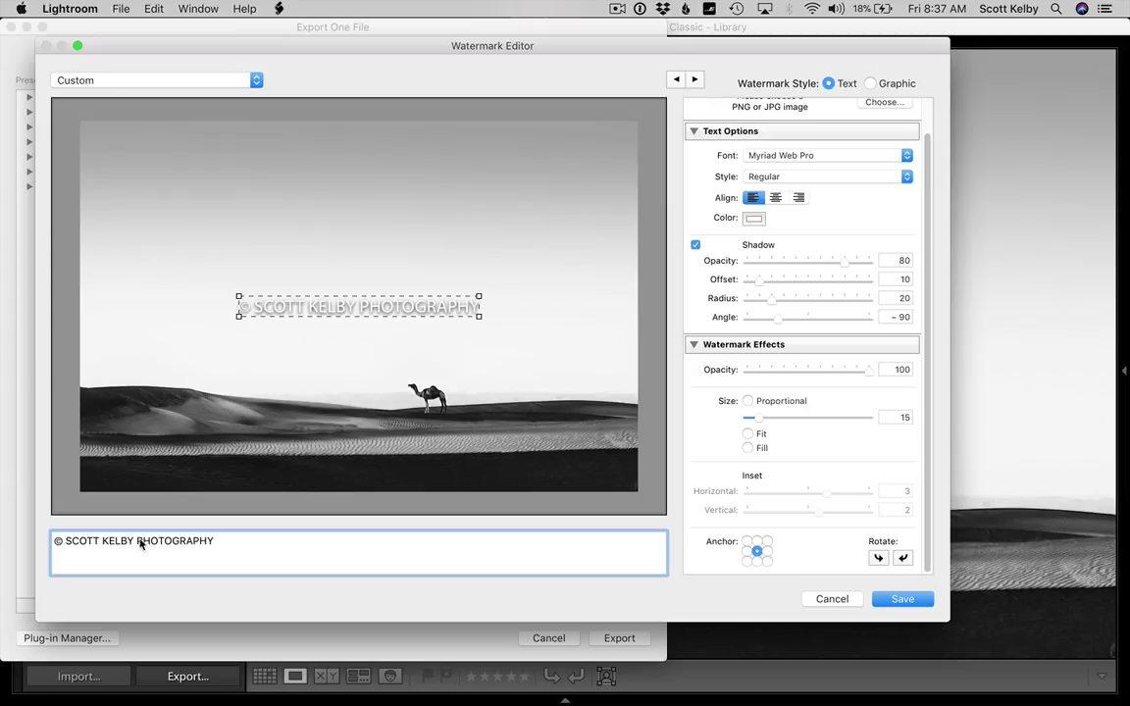
{"action": "left_click_drag", "start_coordinate": [215, 541], "coordinate": [66, 541]}
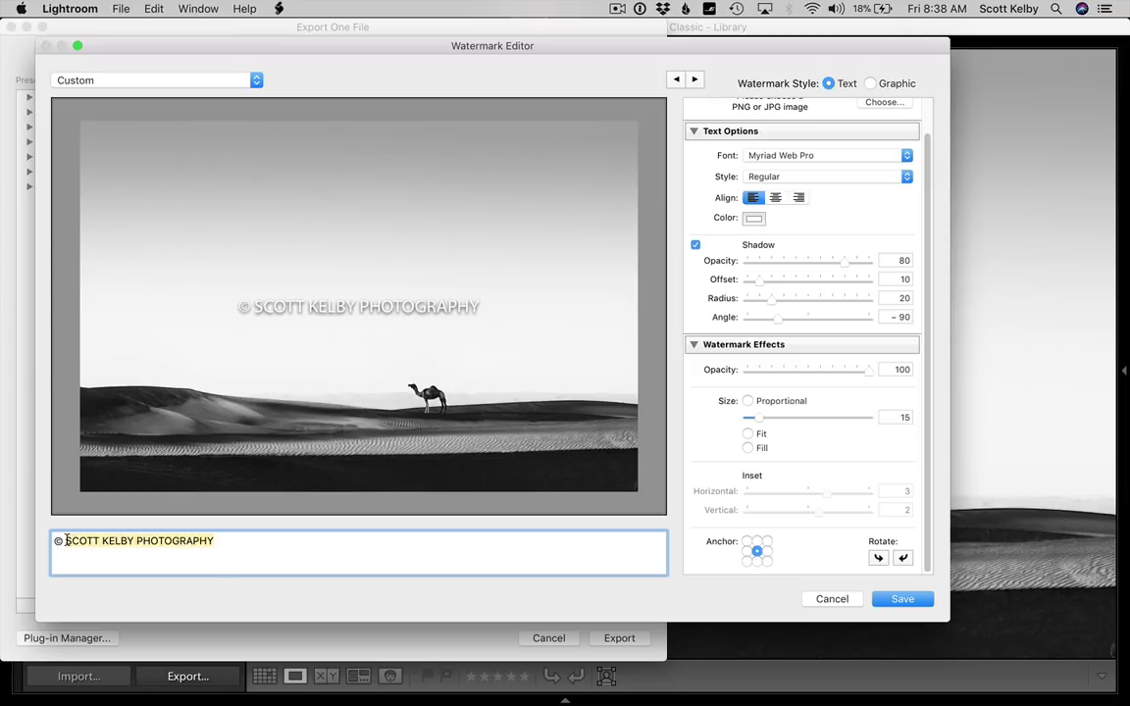
Step: Change the watermark font to Lato and turn off the text shadow
{"action": "left_click", "coordinate": [819, 155]}
{"action": "scroll", "coordinate": [818, 138], "scroll_direction": "up", "scroll_amount": 6}
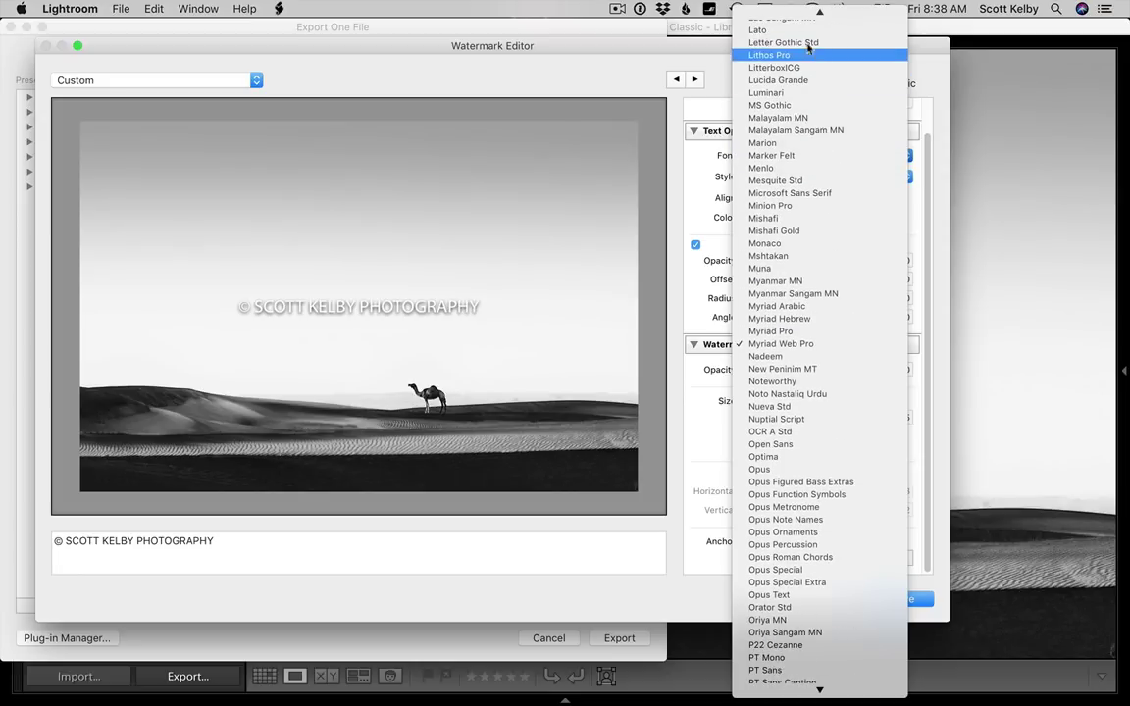
{"action": "left_click", "coordinate": [803, 125]}
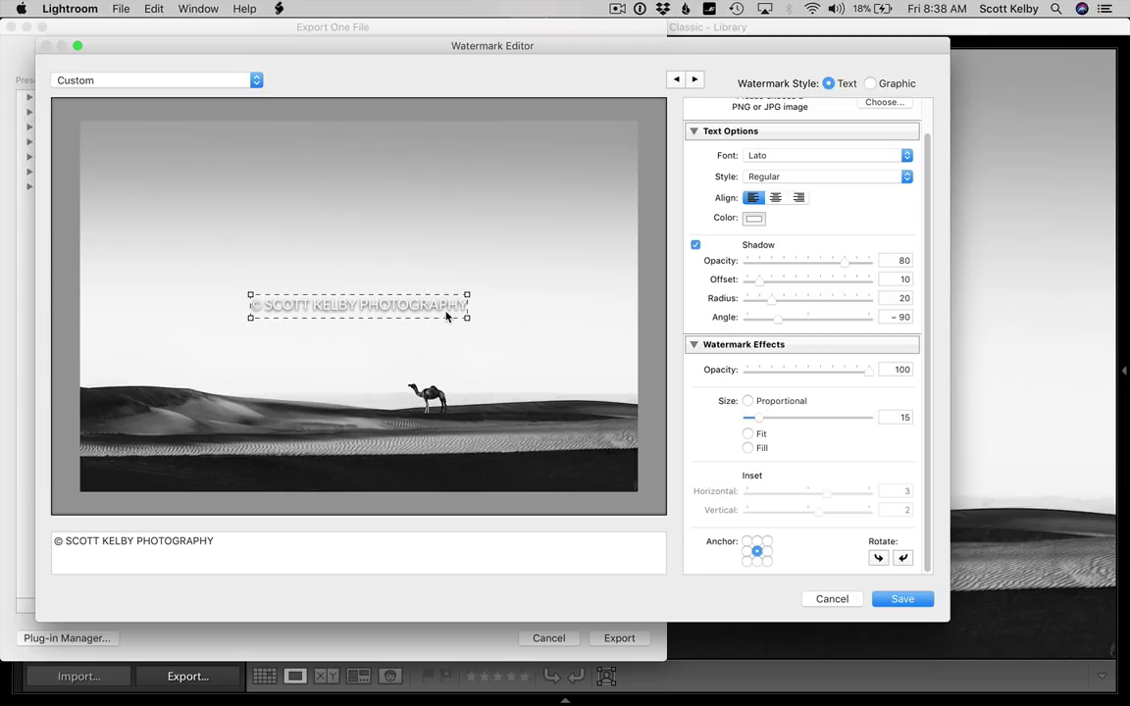
{"action": "left_click", "coordinate": [696, 247]}
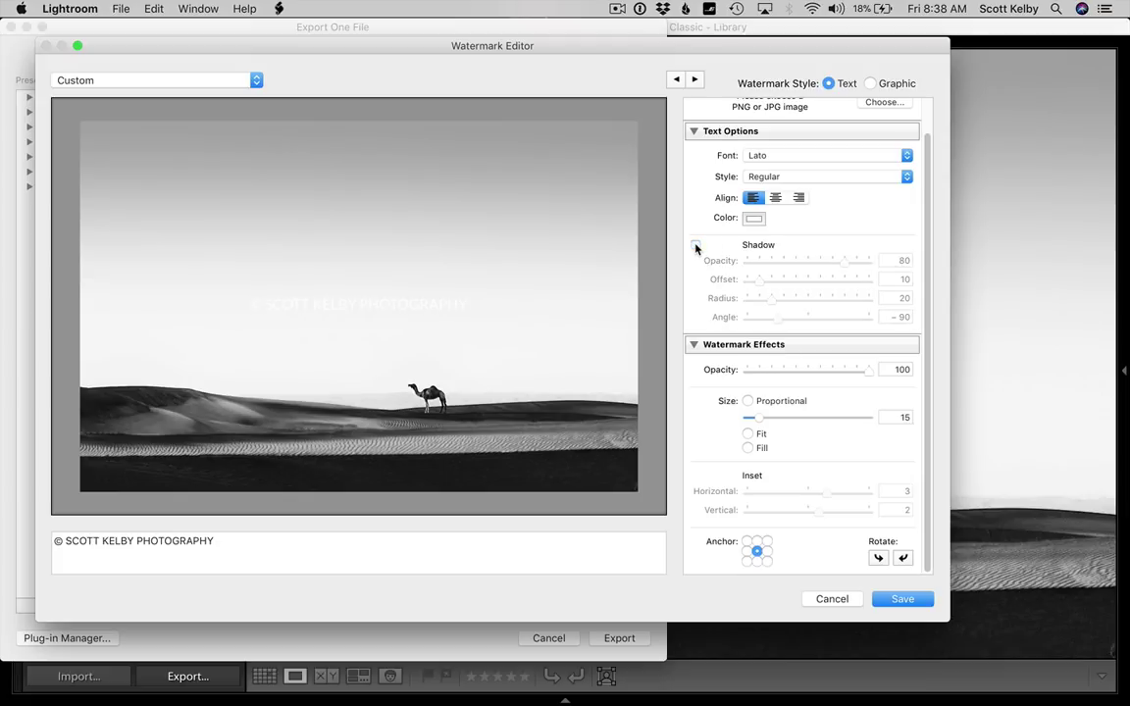
Step: Try bottom-left and right-middle anchors, then return the watermark to the centre
{"action": "left_click", "coordinate": [747, 562]}
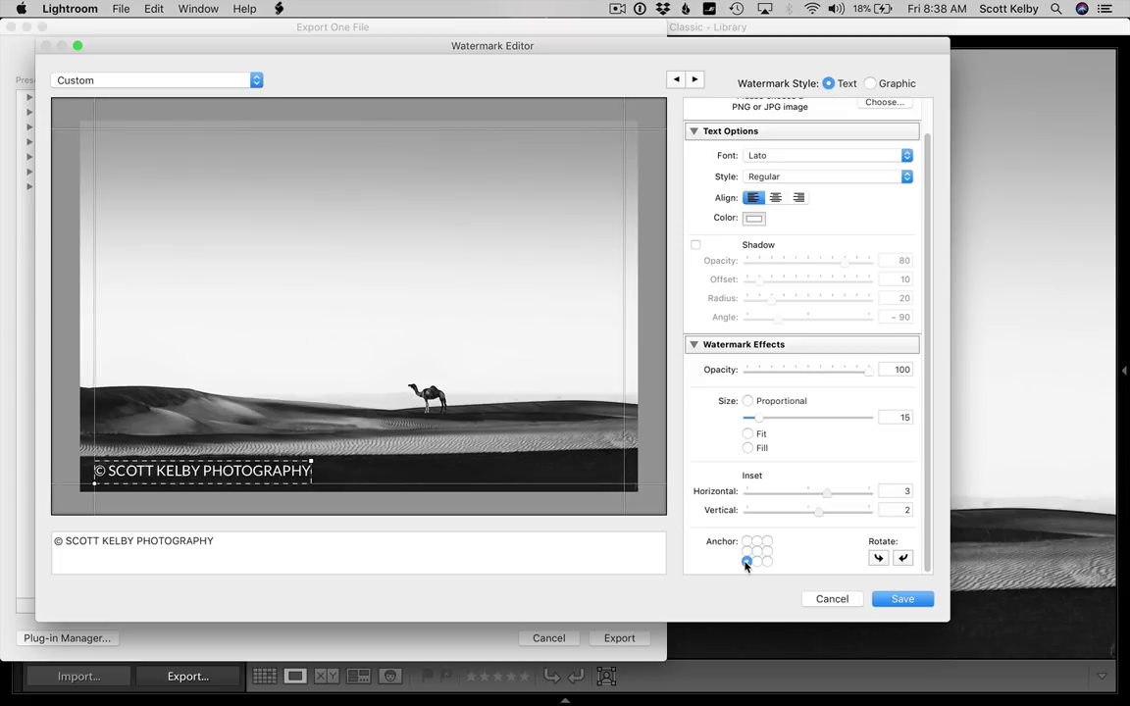
{"action": "left_click", "coordinate": [767, 551]}
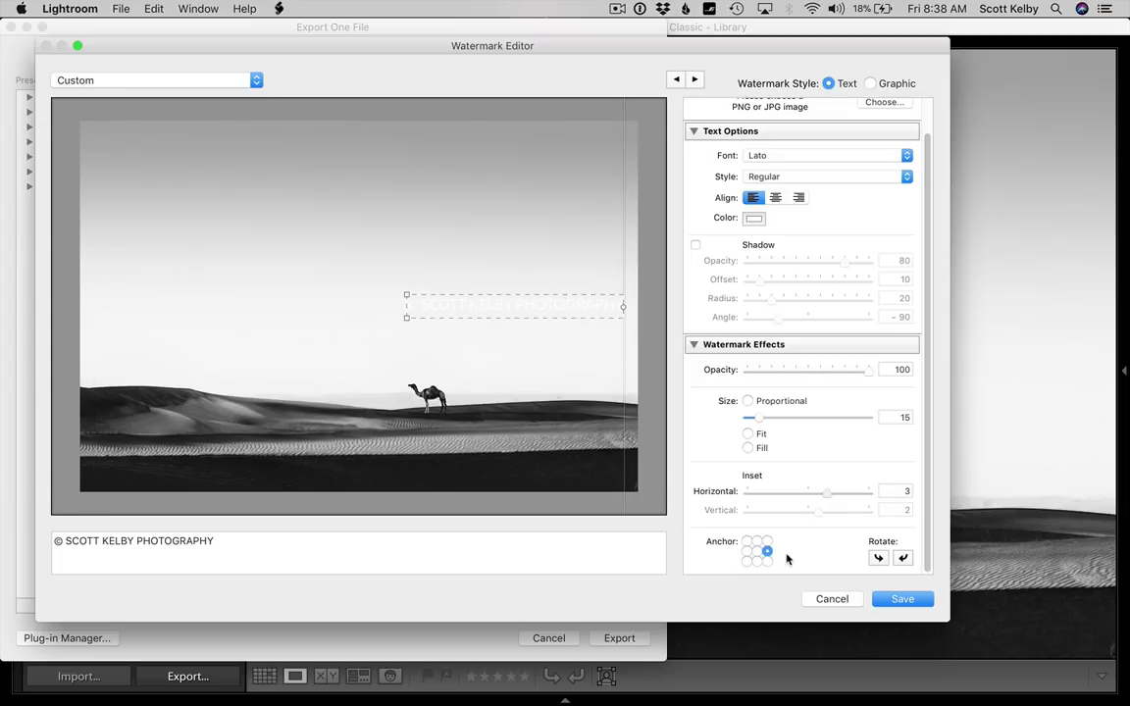
{"action": "left_click", "coordinate": [757, 551]}
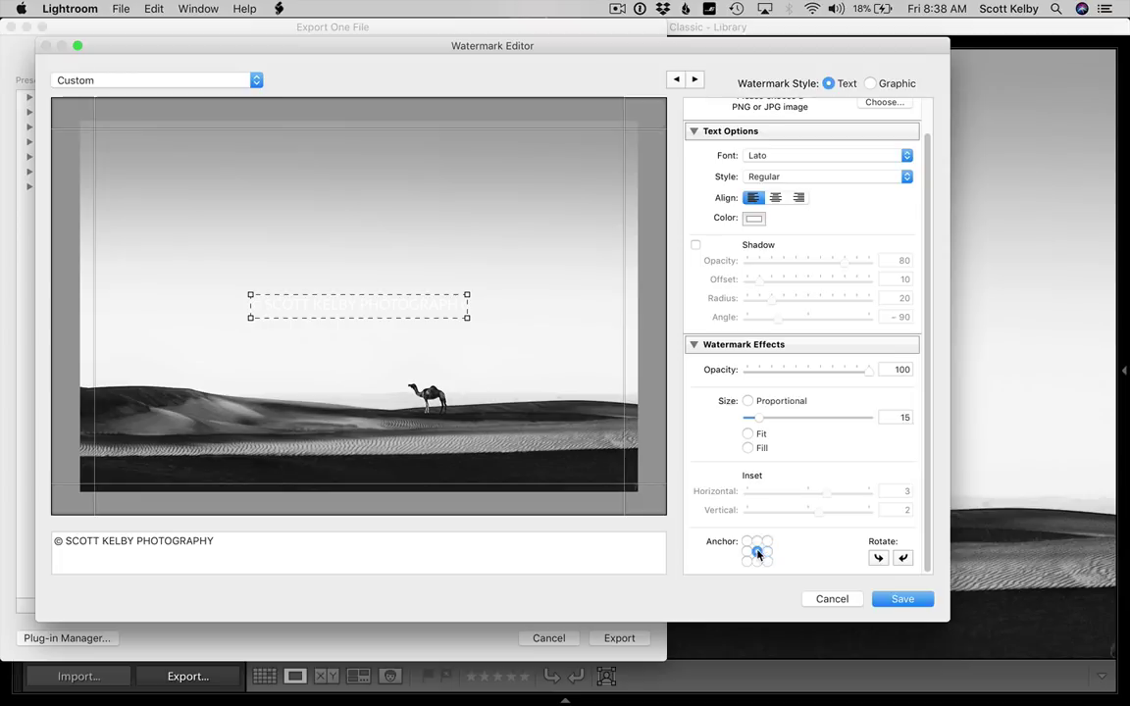
Step: Change the watermark text colour from white to black
{"action": "left_click", "coordinate": [754, 219]}
{"action": "left_click_drag", "start_coordinate": [494, 410], "coordinate": [643, 416]}
{"action": "left_click", "coordinate": [487, 183]}
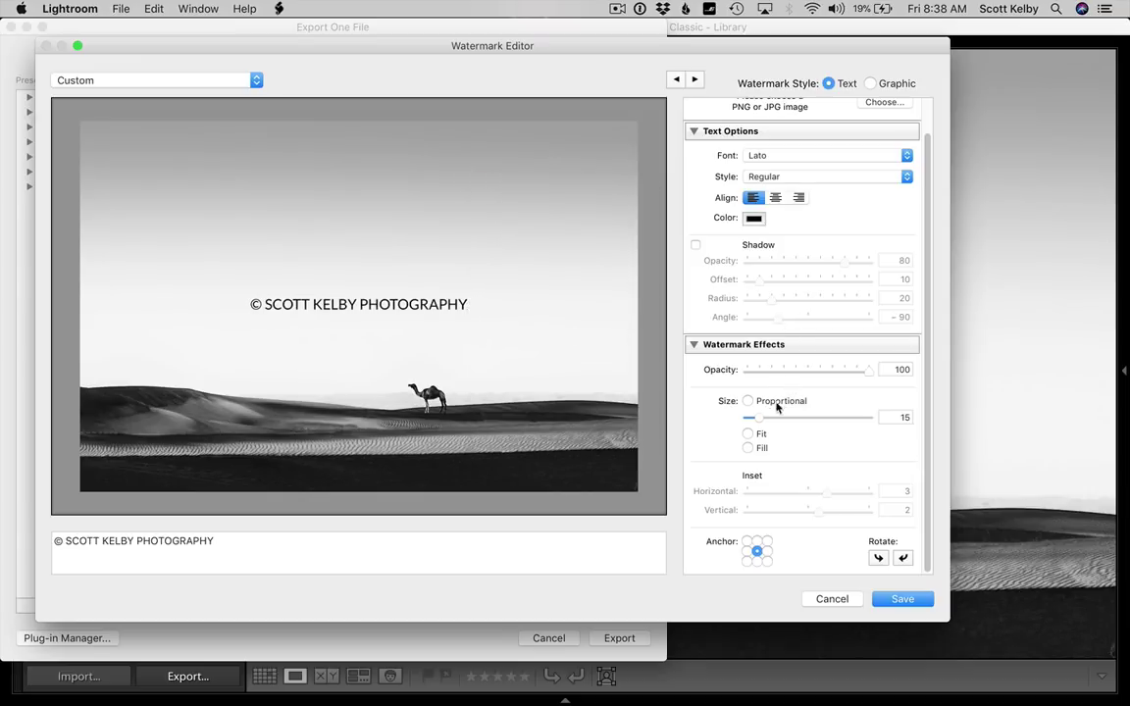
Step: Enlarge the watermark text to size 22, keeping opacity at 100
{"action": "mouse_move", "coordinate": [758, 420]}
{"action": "left_mouse_down"}
{"action": "mouse_move", "coordinate": [776, 421]}
{"action": "mouse_move", "coordinate": [764, 424]}
{"action": "left_mouse_up"}
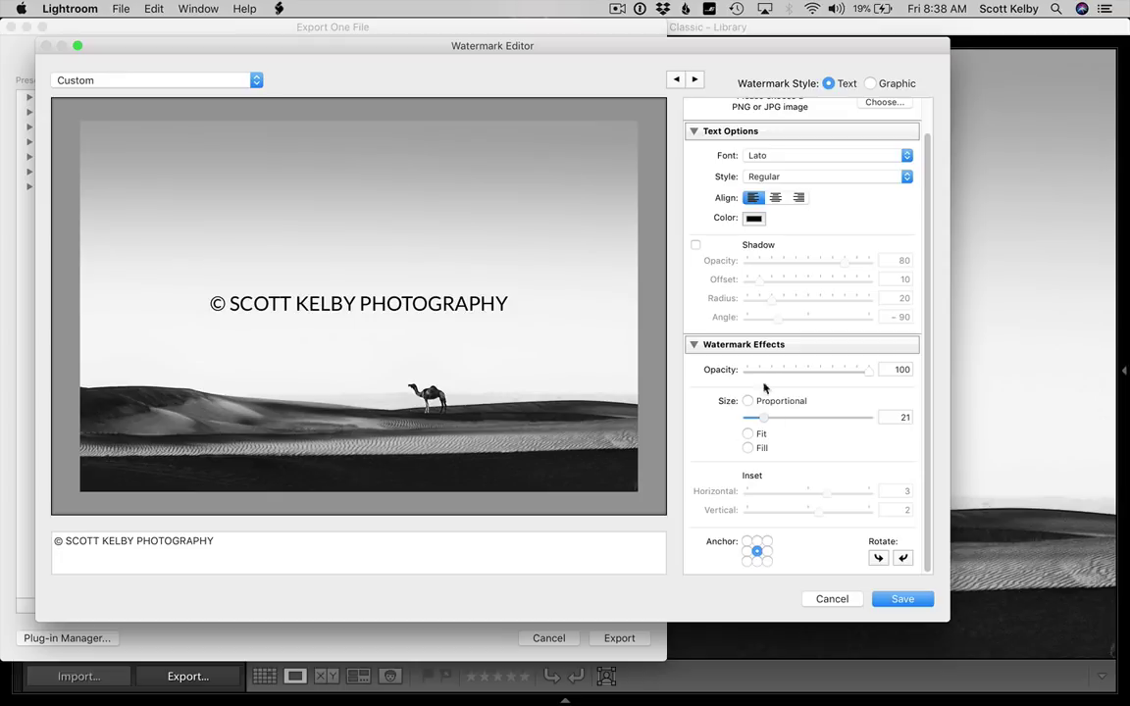
{"action": "left_click", "coordinate": [758, 552]}
{"action": "left_click_drag", "start_coordinate": [764, 421], "coordinate": [764, 422]}
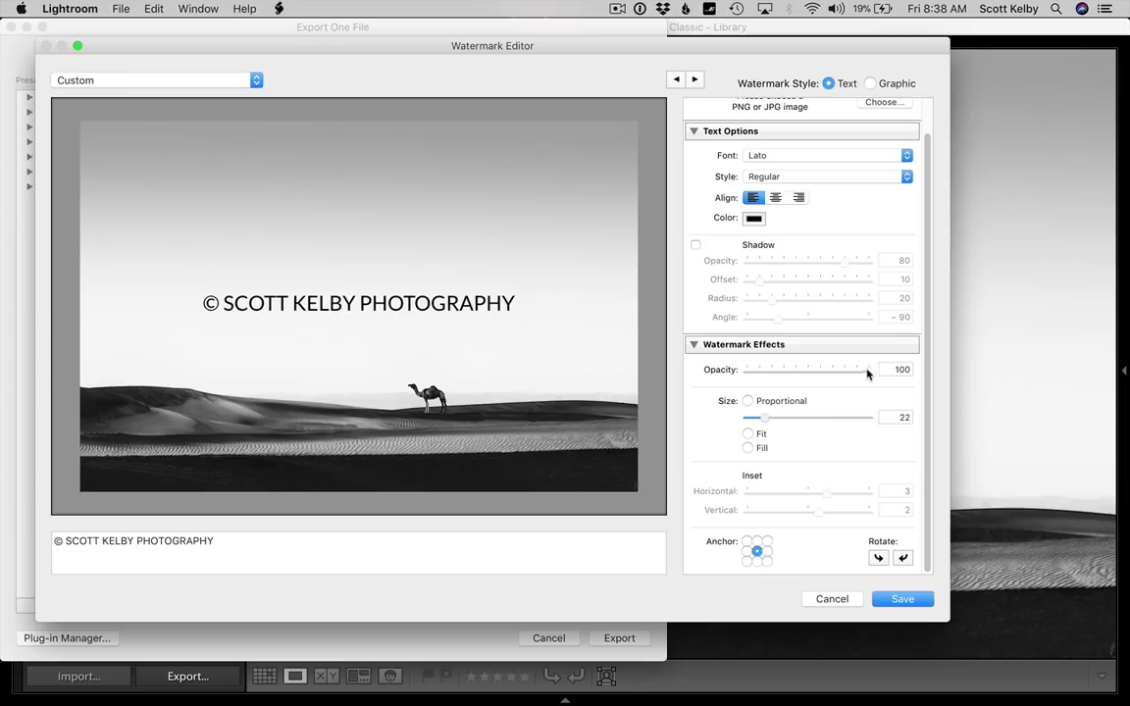
{"action": "left_click_drag", "start_coordinate": [867, 371], "coordinate": [895, 372]}
{"action": "scroll", "coordinate": [890, 245], "scroll_direction": "up", "scroll_amount": 2}
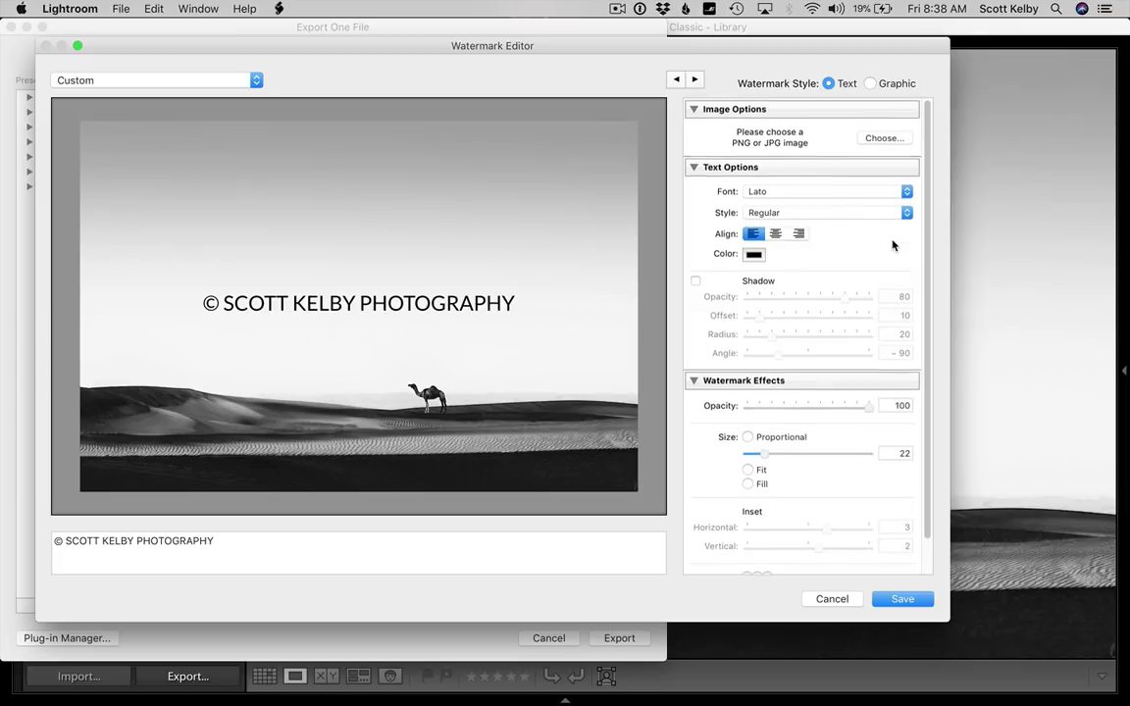
Step: Switch to a Graphic watermark using the transparent logo PNG from the Logo folder
{"action": "left_click", "coordinate": [871, 84]}
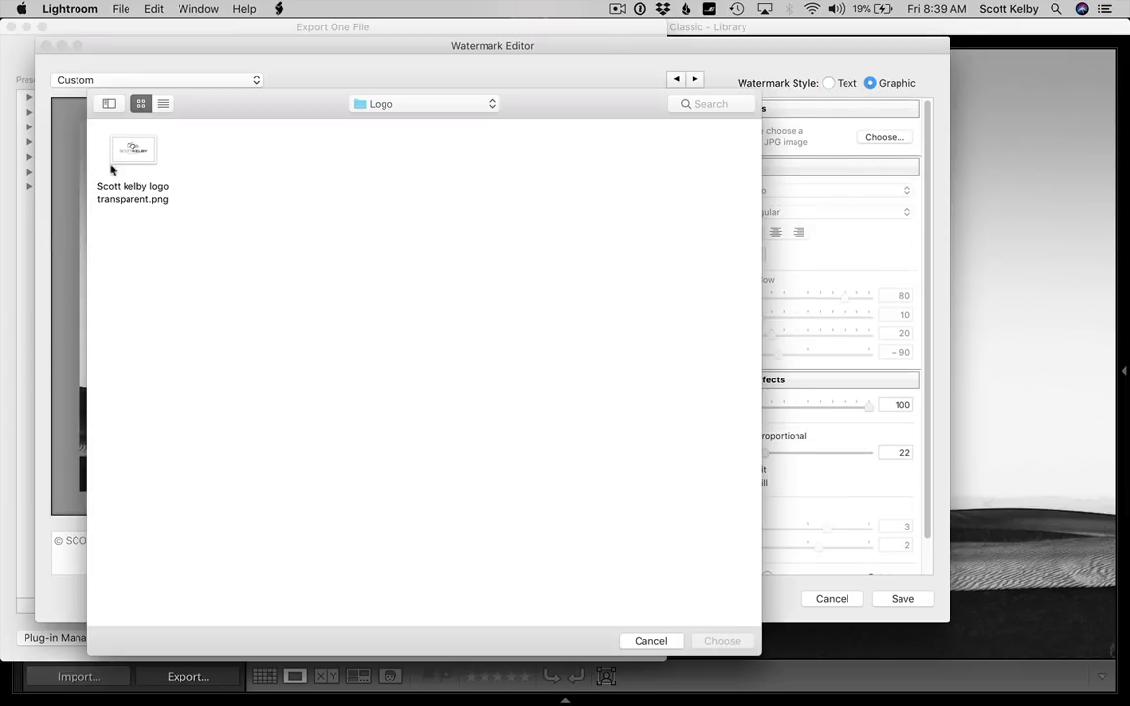
{"action": "left_click", "coordinate": [120, 149]}
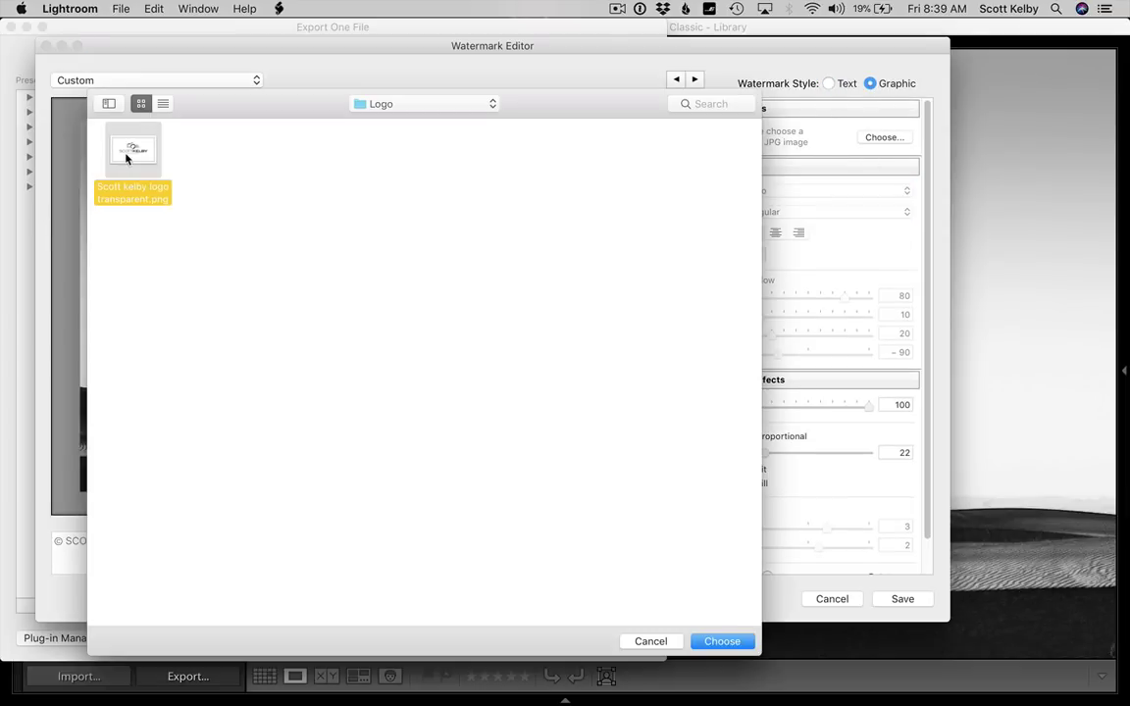
{"action": "left_click", "coordinate": [723, 641]}
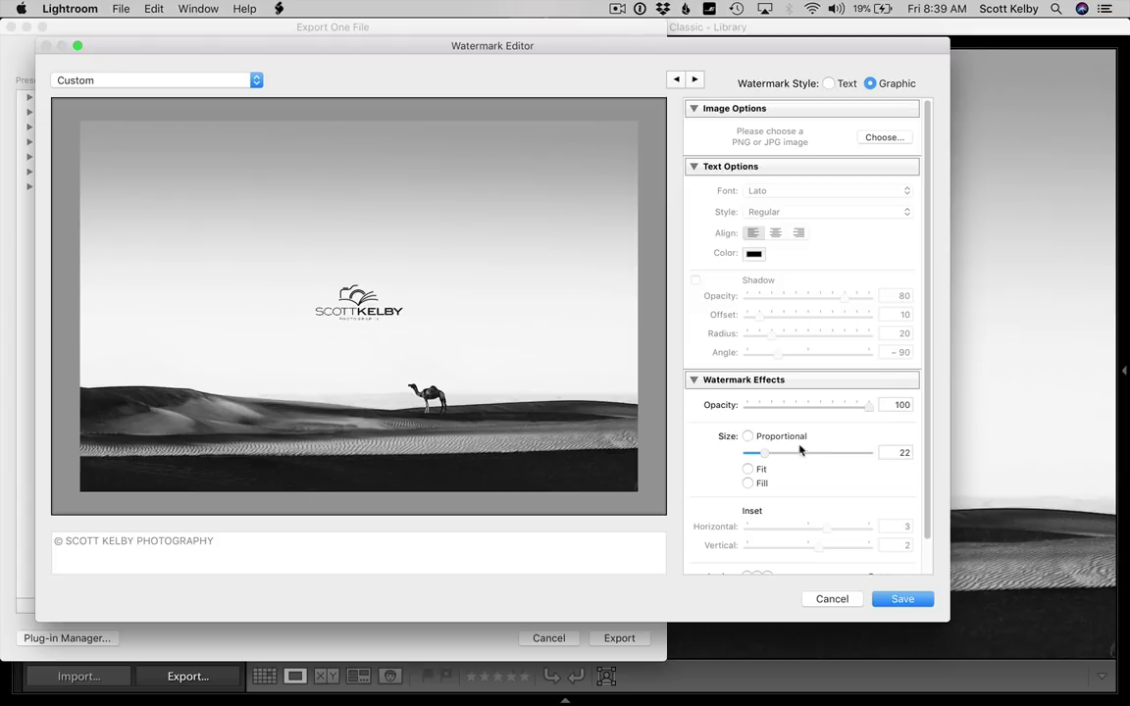
Step: Enlarge the logo to size 62, centre it, and fade it to 12 opacity
{"action": "left_click_drag", "start_coordinate": [764, 453], "coordinate": [797, 454]}
{"action": "scroll", "coordinate": [835, 450], "scroll_direction": "down", "scroll_amount": 2}
{"action": "left_click", "coordinate": [749, 561]}
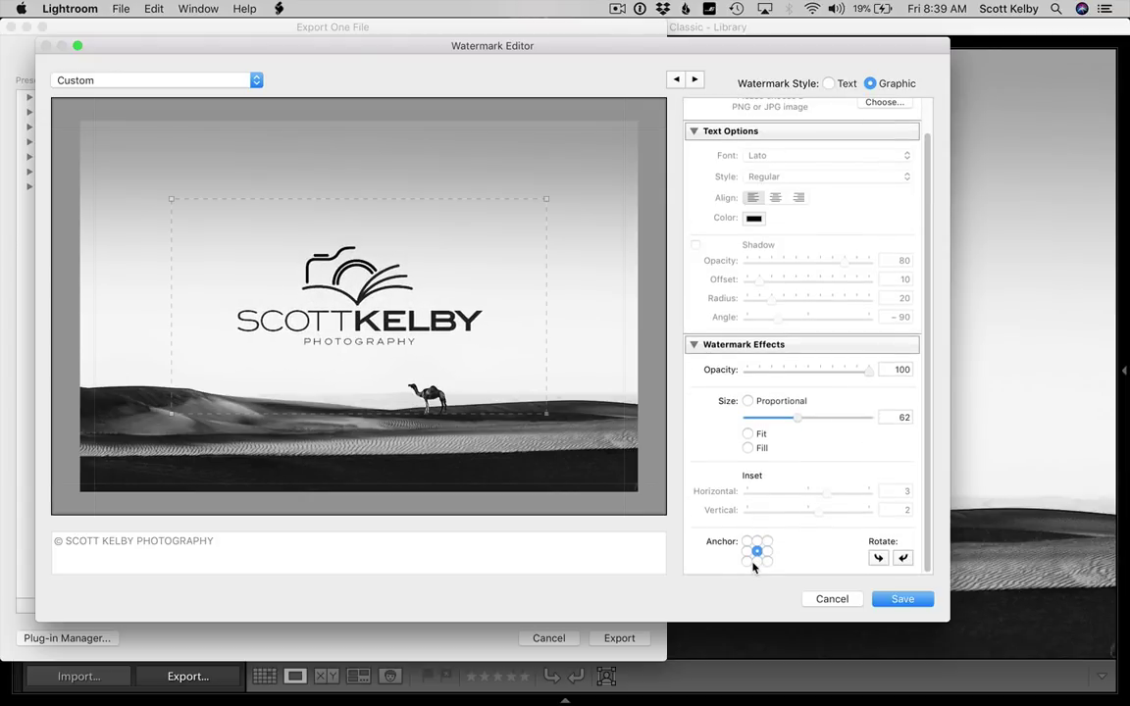
{"action": "left_click", "coordinate": [747, 549]}
{"action": "left_click", "coordinate": [758, 542]}
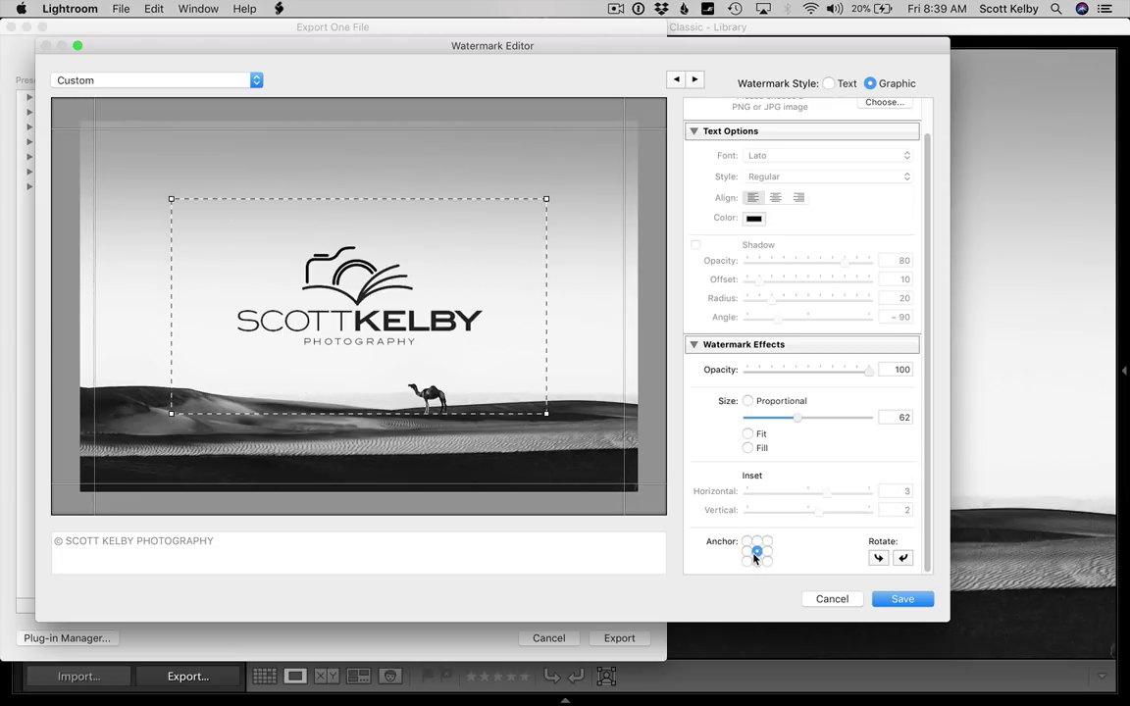
{"action": "left_click_drag", "start_coordinate": [868, 371], "coordinate": [761, 380]}
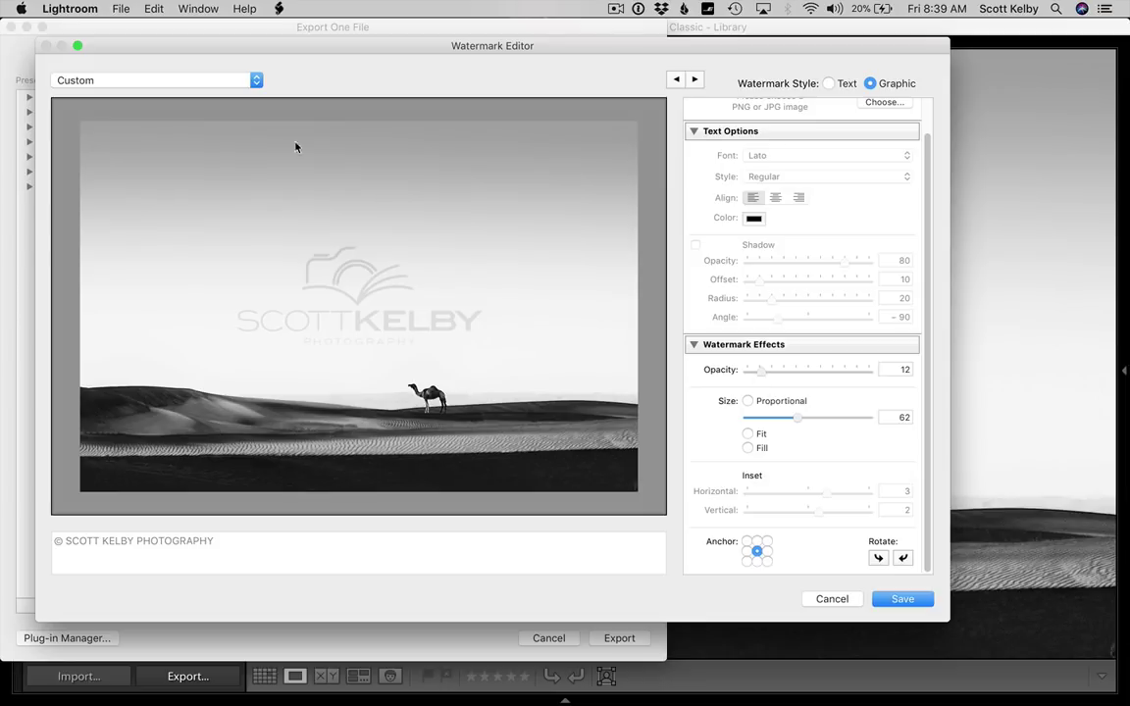
{"action": "left_click", "coordinate": [222, 78]}
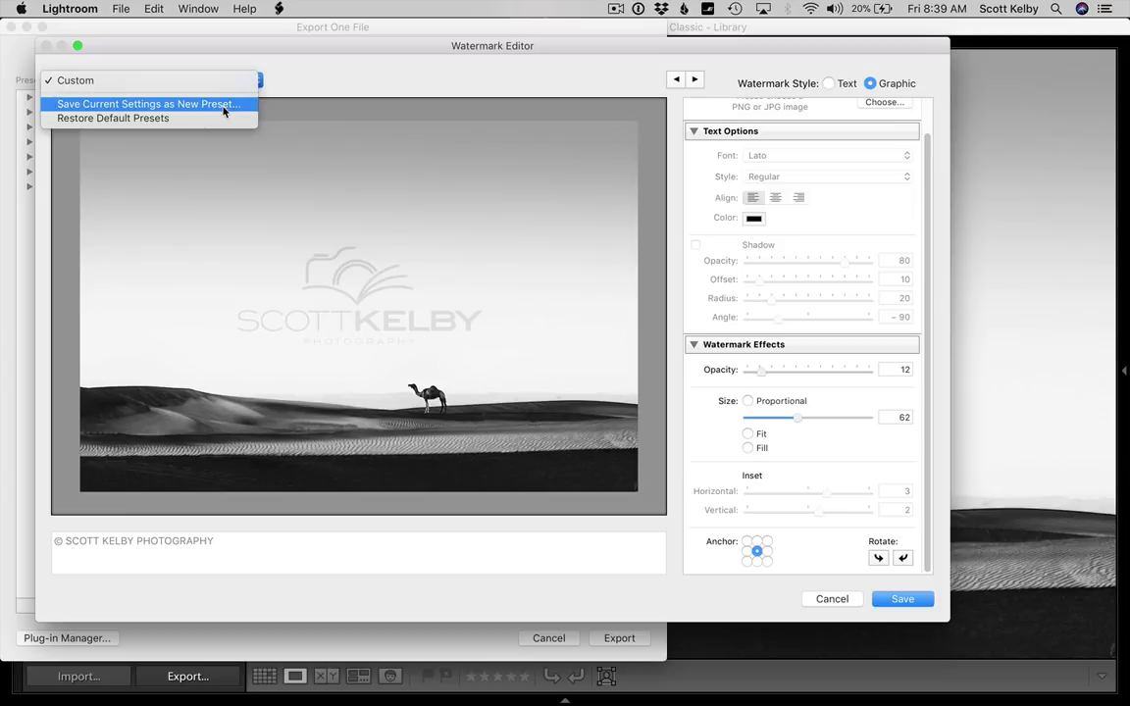
Step: Save the logo watermark settings as preset 'SK Logo' and return to the Export dialog
{"action": "left_click", "coordinate": [223, 111]}
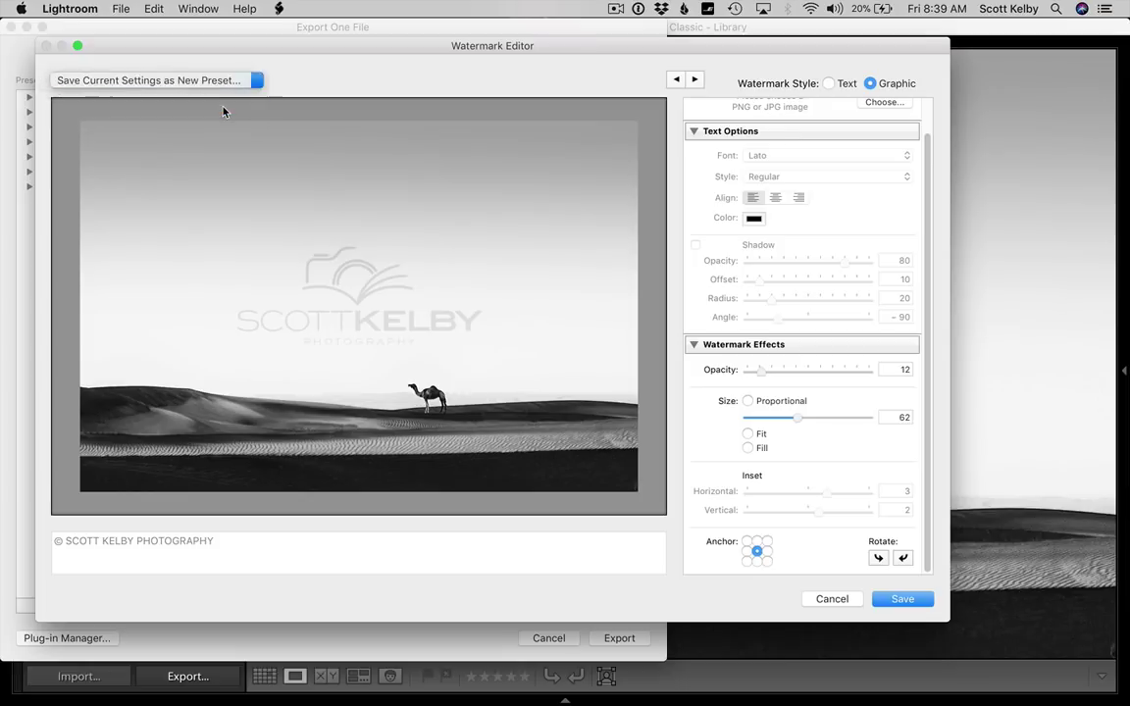
{"action": "type", "text": "SK LOGO"}
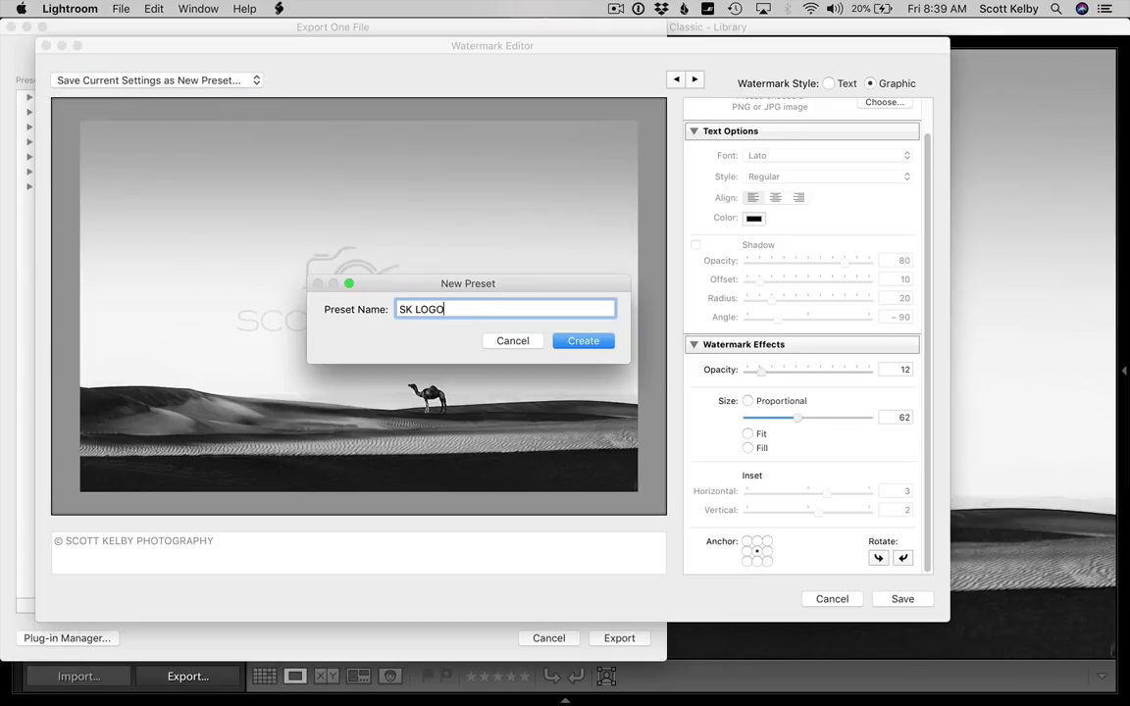
{"action": "key", "text": "BackSpace"}
{"action": "key", "text": "BackSpace"}
{"action": "key", "text": "BackSpace"}
{"action": "type", "text": "oglo"}
{"action": "key", "text": "BackSpace"}
{"action": "key", "text": "BackSpace"}
{"action": "type", "text": "o"}
{"action": "left_click", "coordinate": [585, 341]}
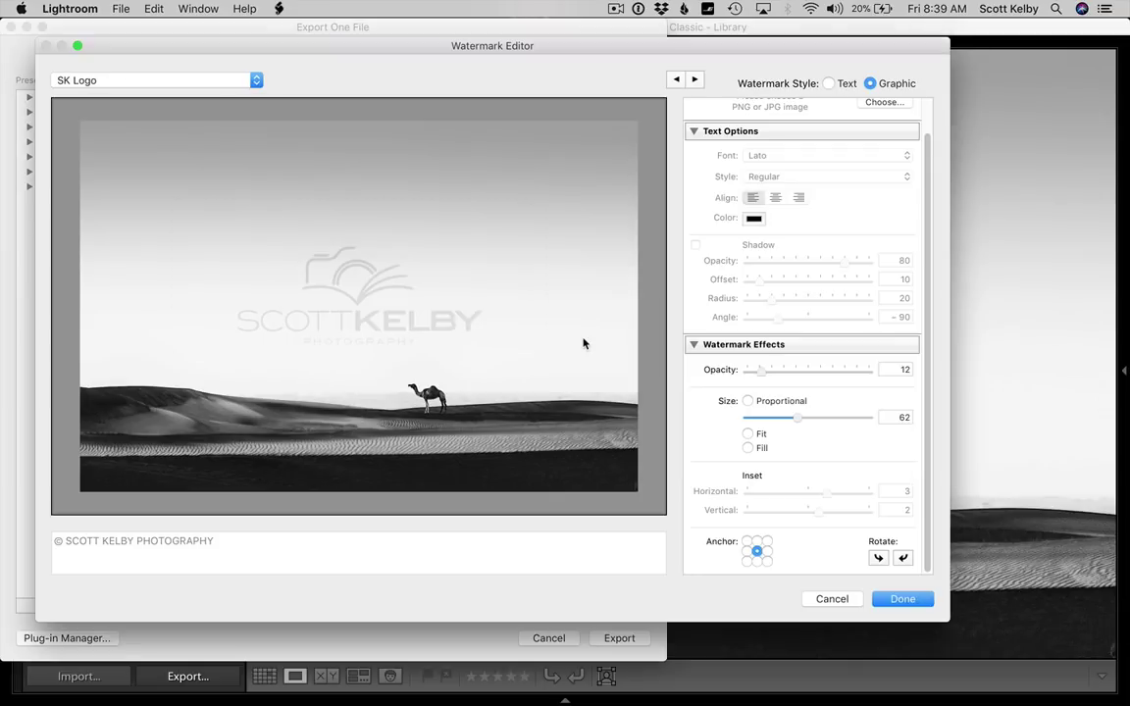
{"action": "left_click", "coordinate": [898, 600]}
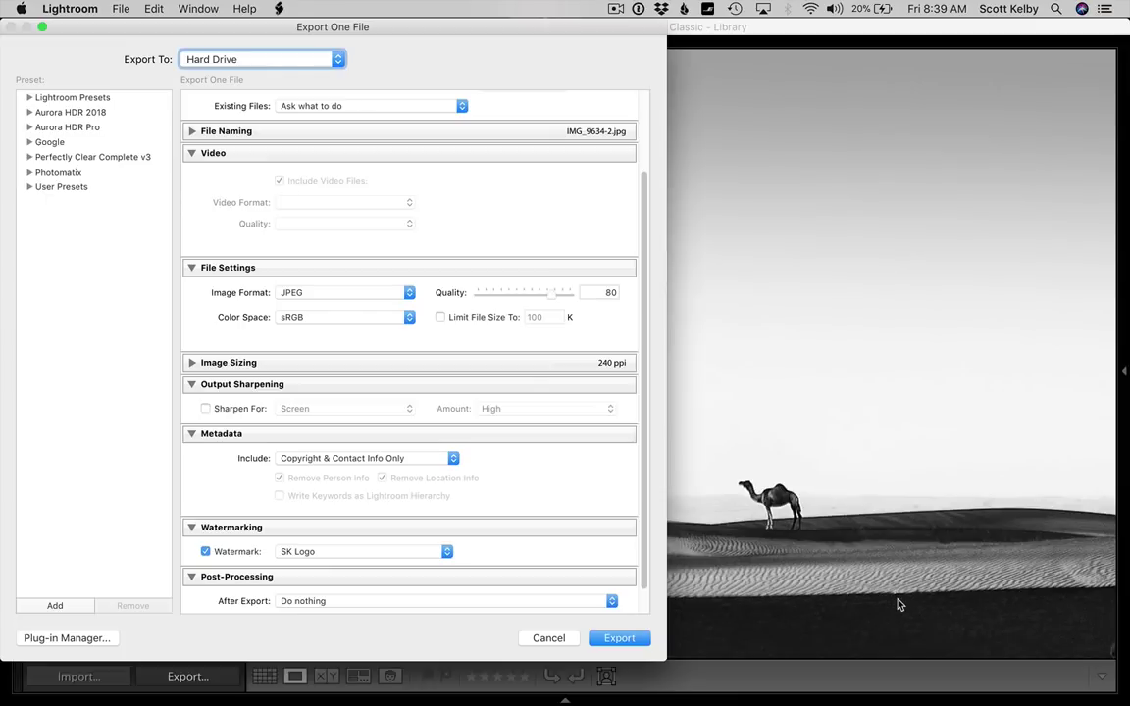
{"action": "scroll", "coordinate": [337, 410], "scroll_direction": "down", "scroll_amount": 2}
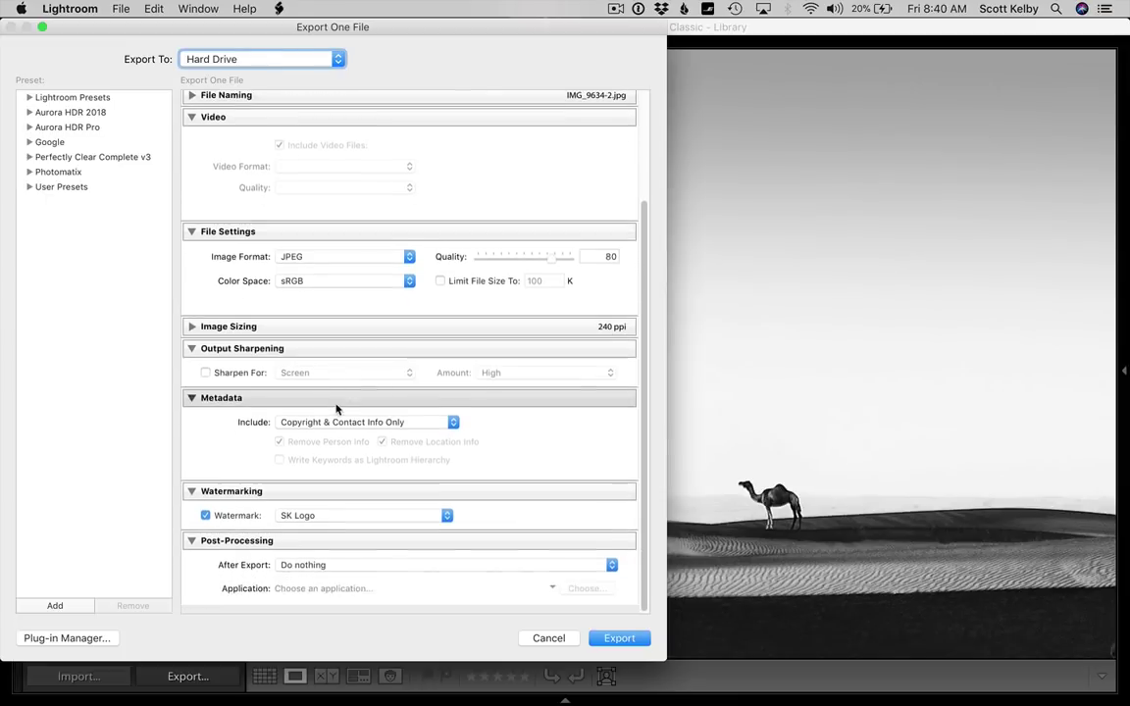
{"action": "left_click", "coordinate": [351, 524]}
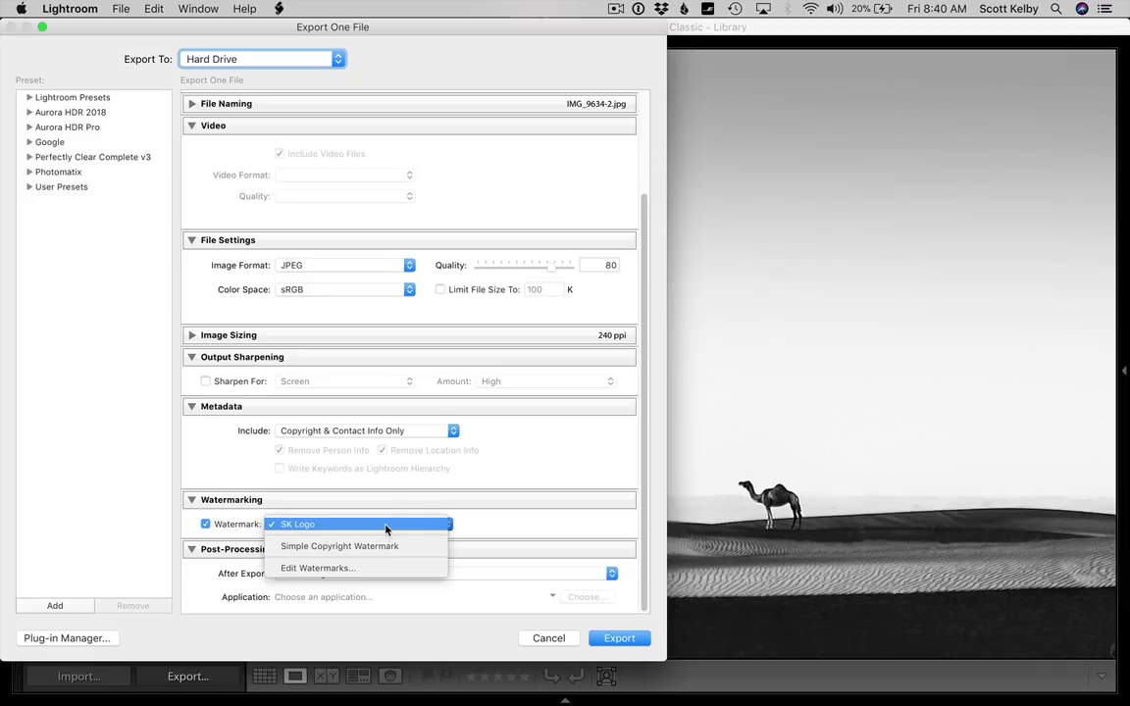
{"action": "left_click", "coordinate": [386, 527]}
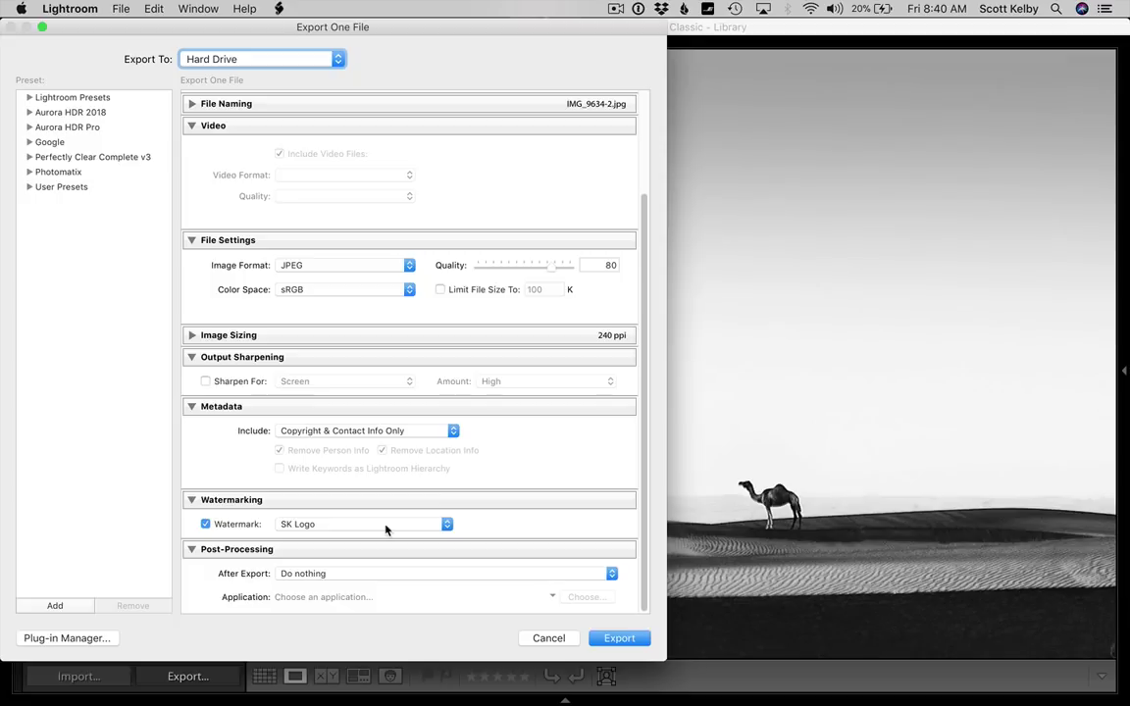